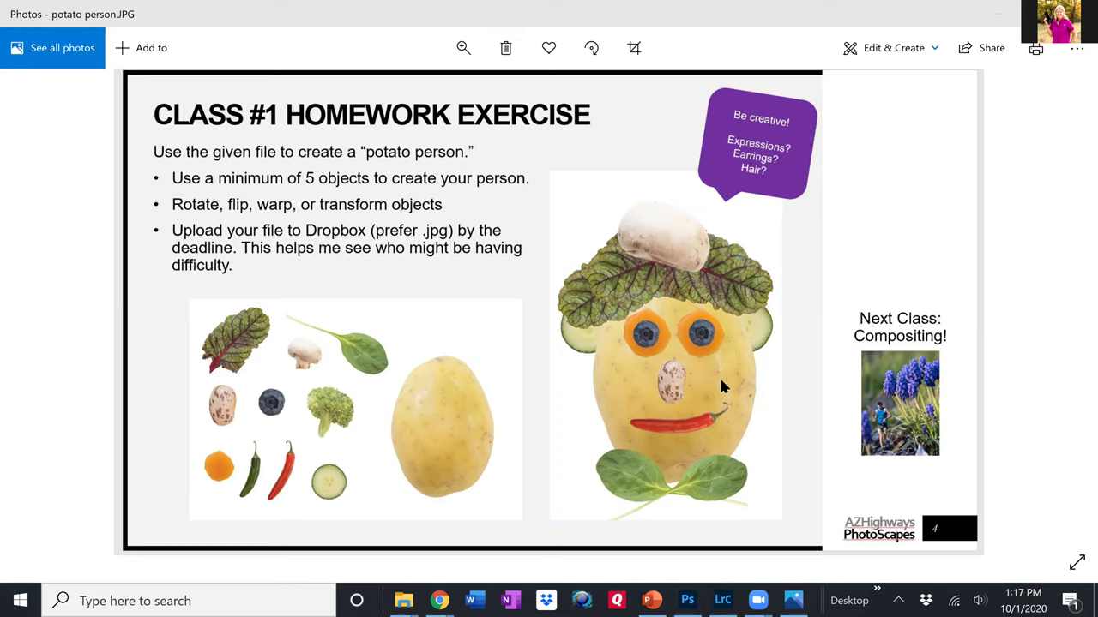
Cancel a trial Magnetic Lasso trace and switch to the Object Selection Tool.
left_click(997, 17)
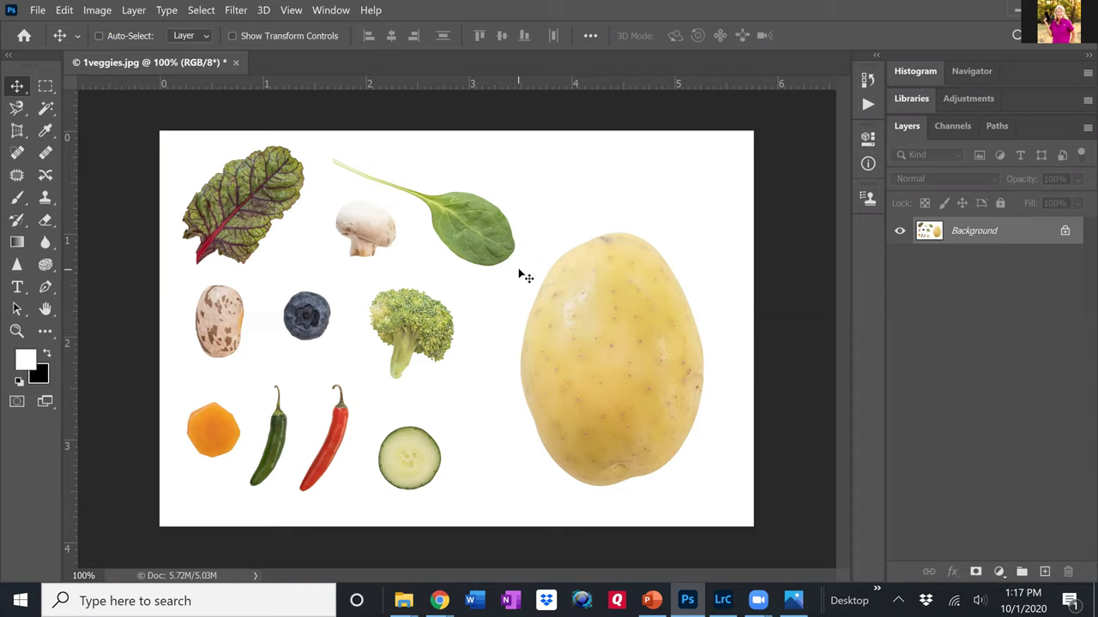
left_click(19, 114)
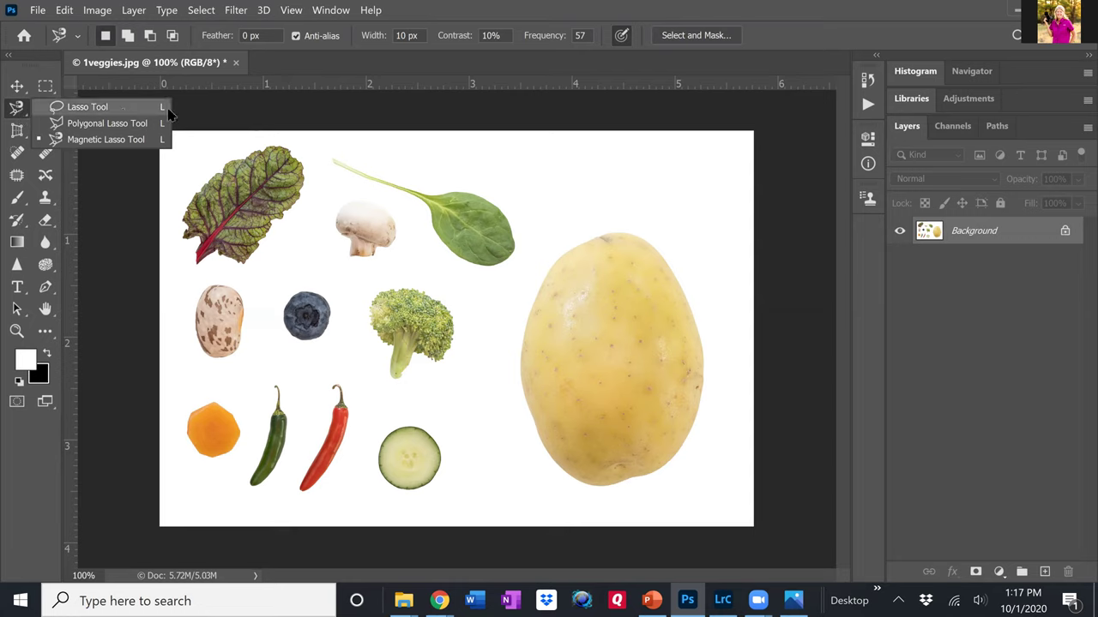
left_click(206, 114)
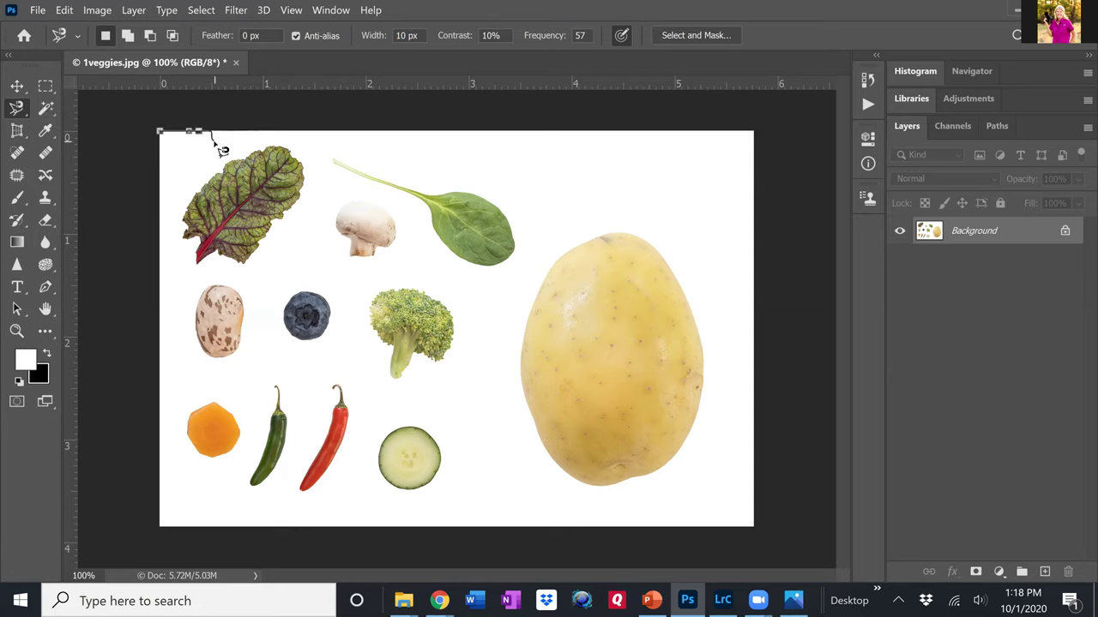
key("Escape")
left_click(46, 107)
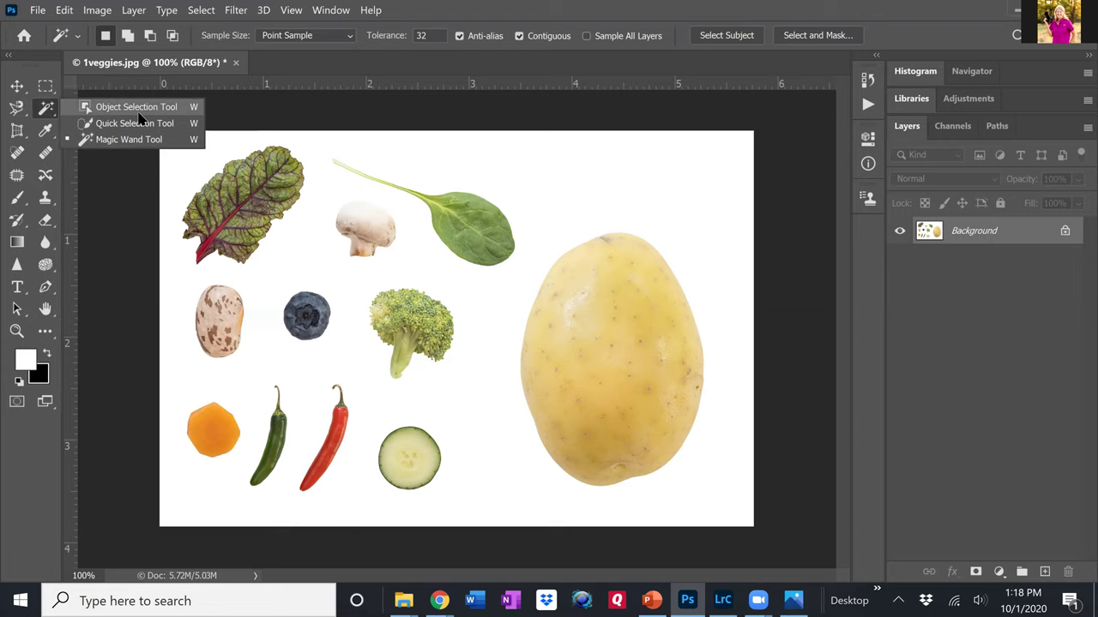
left_click(137, 107)
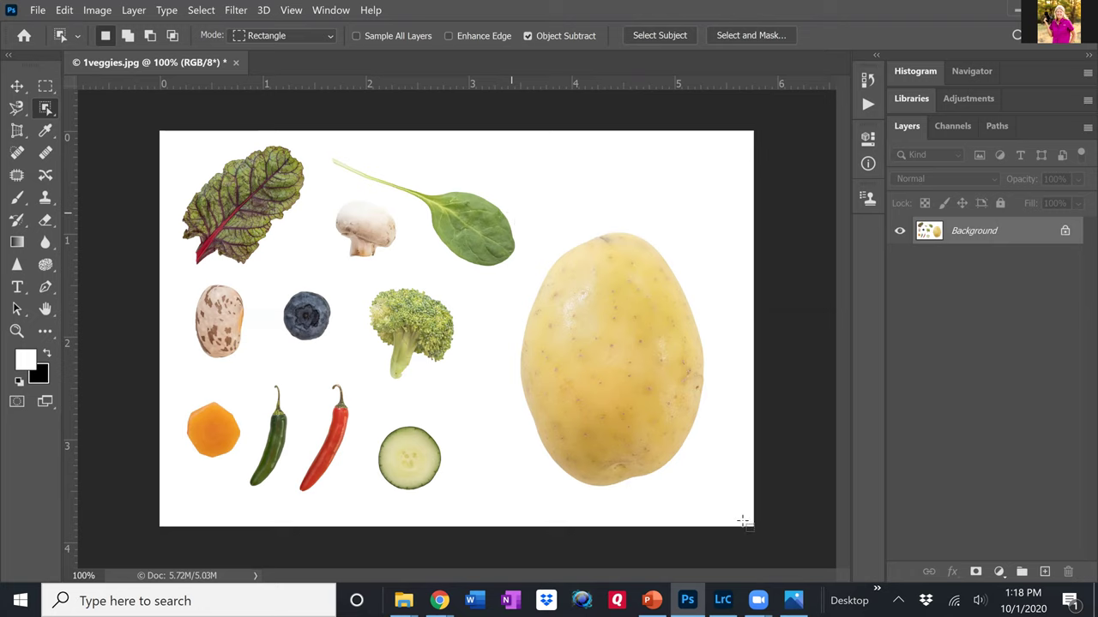
Select the potato with Object Selection and copy it onto a new layer.
left_click_drag(743, 520, 729, 505)
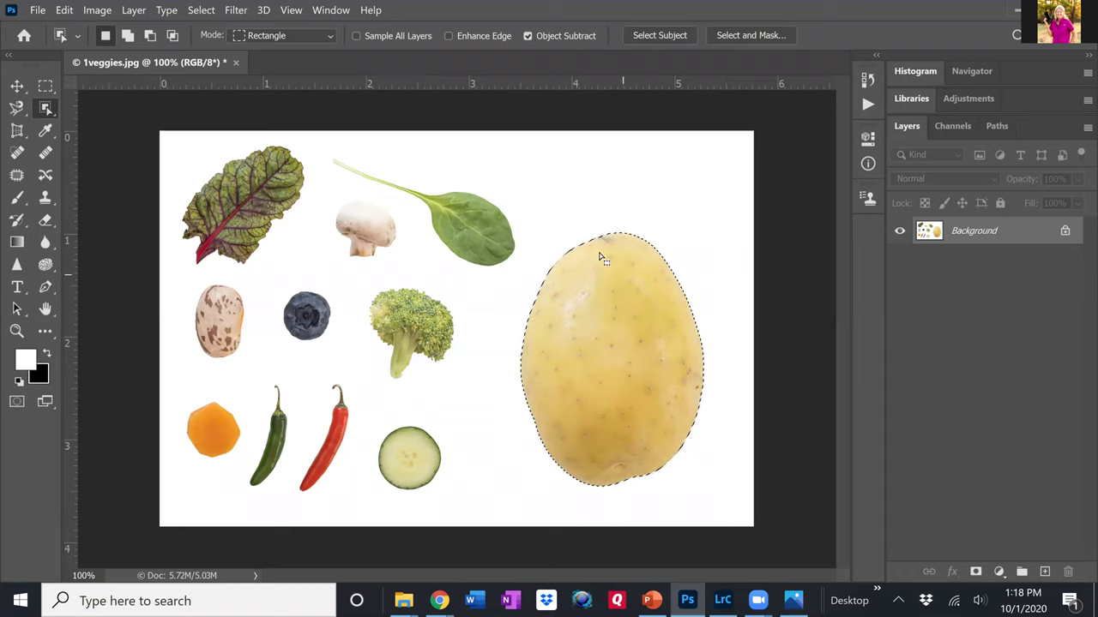
right_click(607, 326)
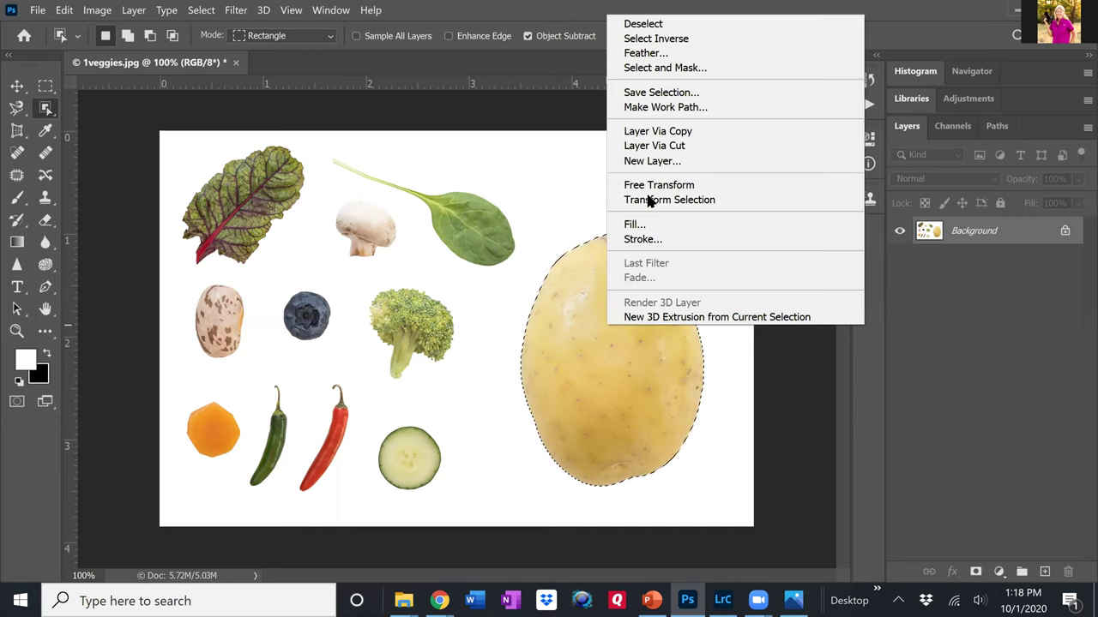
left_click(658, 131)
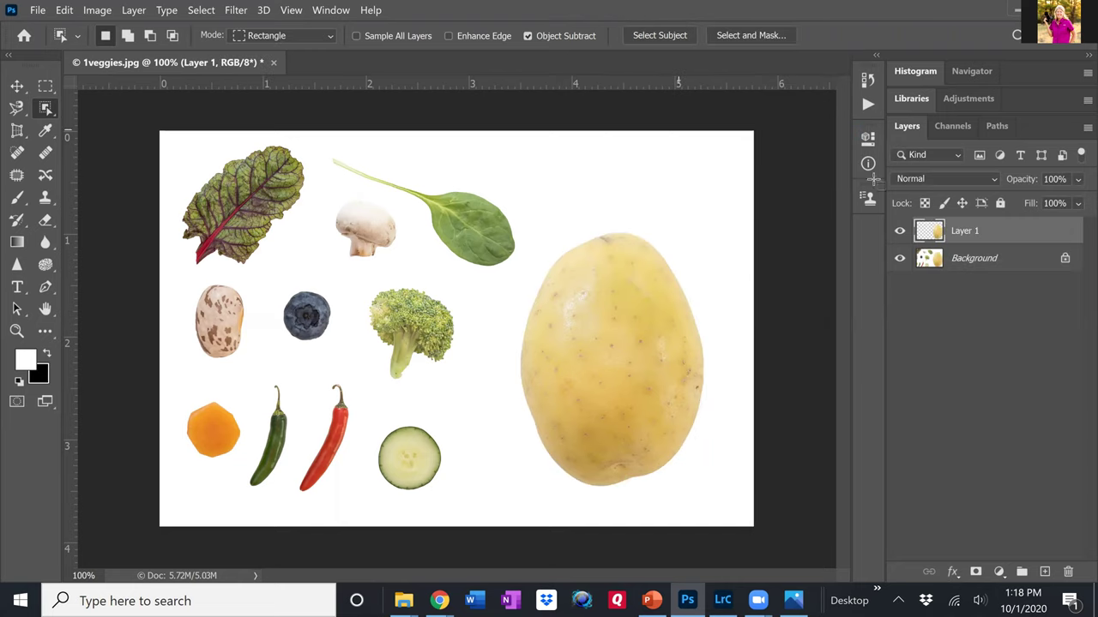
Rename the new layer to 'potato'.
double_click(965, 232)
type("poto")
key("BackSpace")
type("ato")
left_click(954, 319)
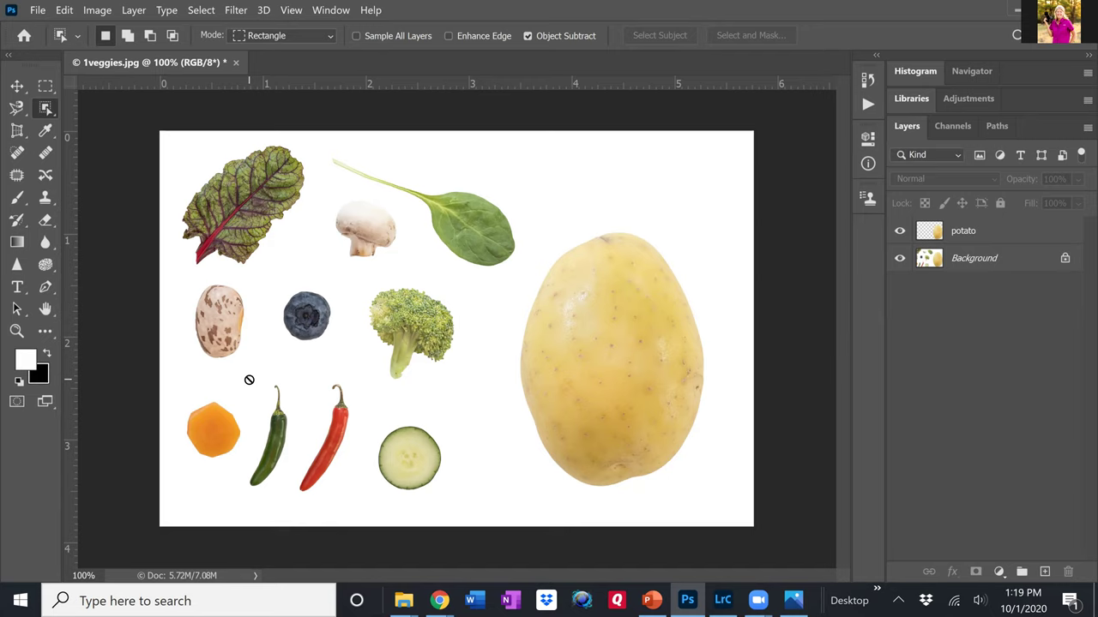
From the Background layer, select the orange carrot slice and copy it onto Layer 1.
left_click(984, 261)
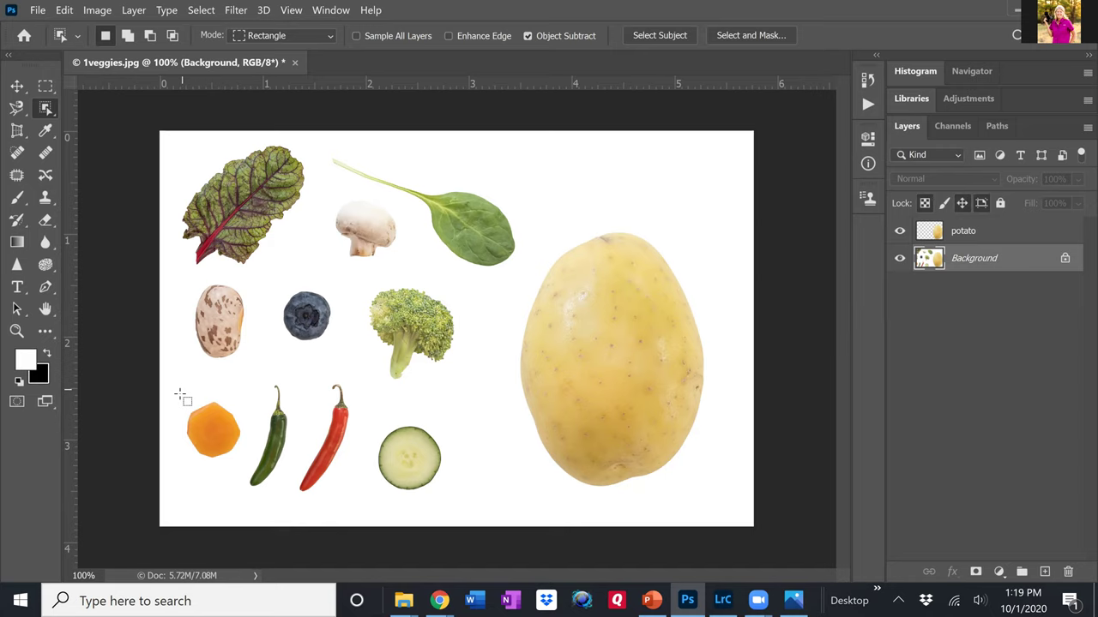
left_click_drag(182, 396, 254, 466)
right_click(206, 438)
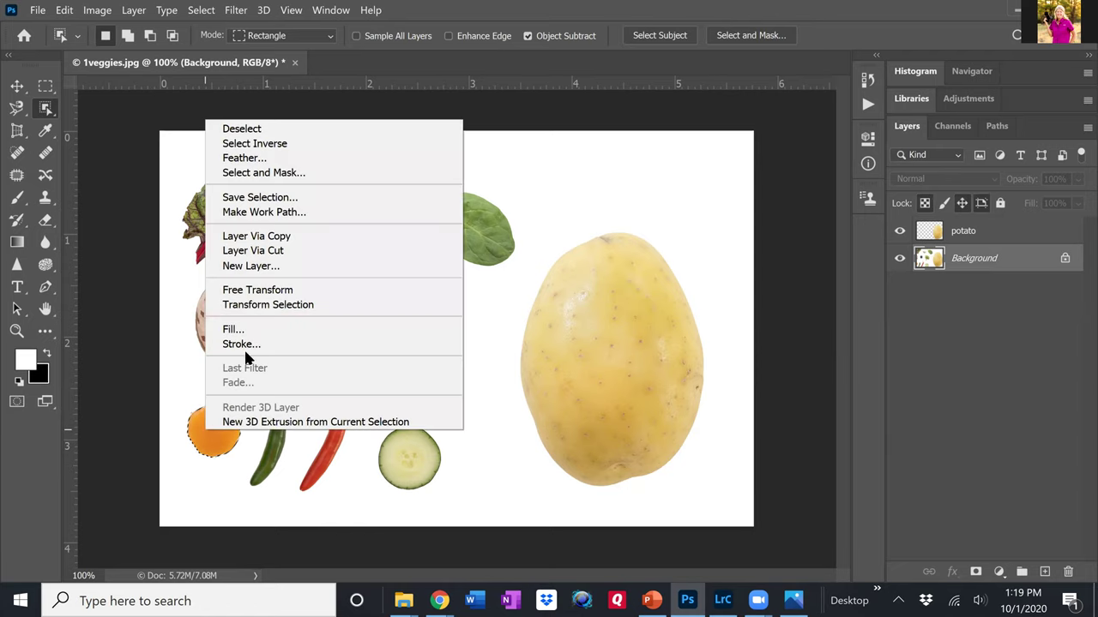
left_click(261, 241)
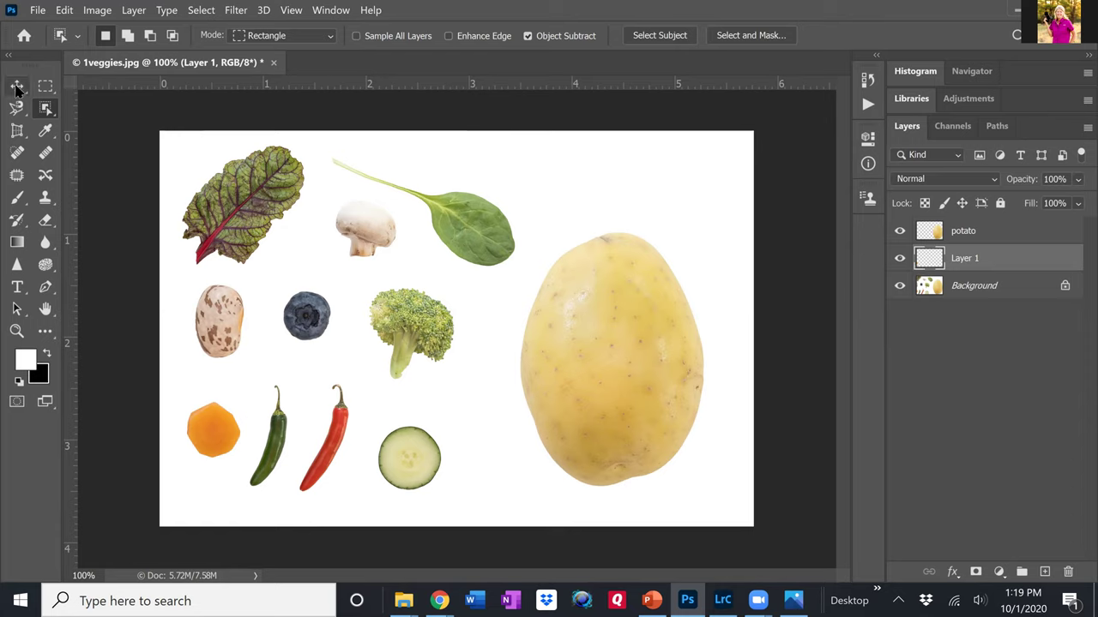
Move the carrot slice onto the potato's upper left and stack the potato layer beneath it.
left_click(18, 87)
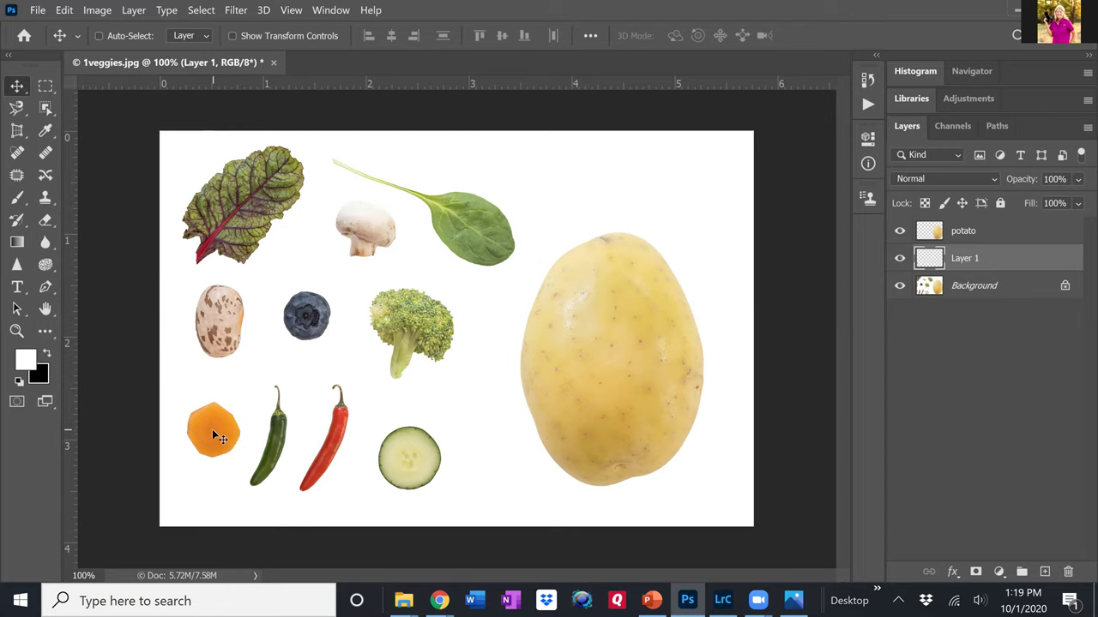
left_click_drag(271, 390, 563, 359)
left_click_drag(638, 289, 579, 324)
left_click_drag(1007, 232, 1004, 261)
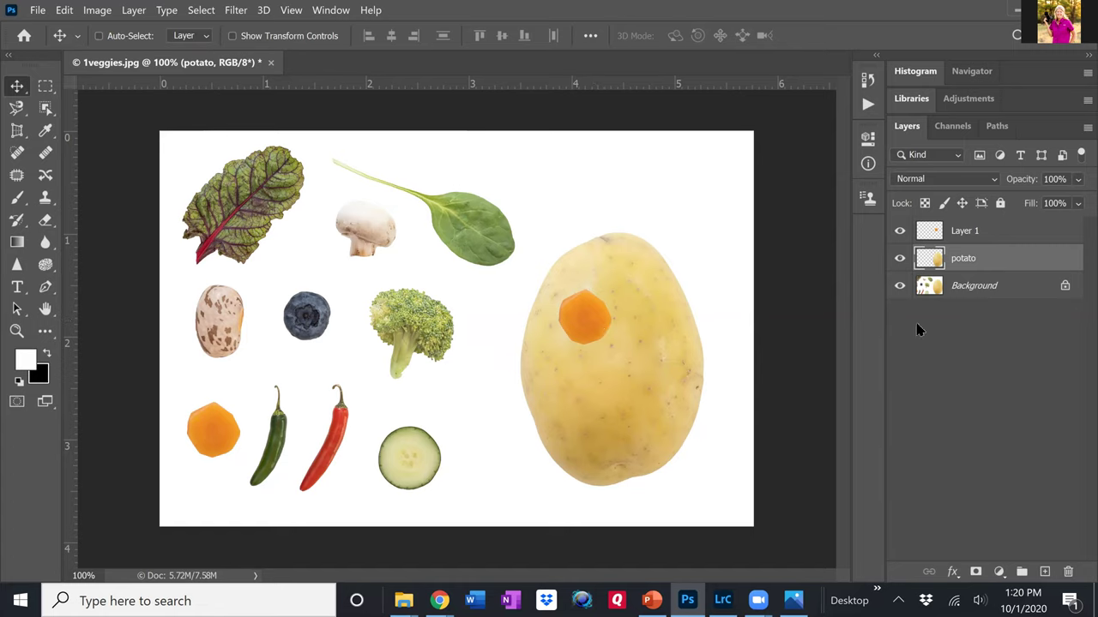
left_click(986, 293)
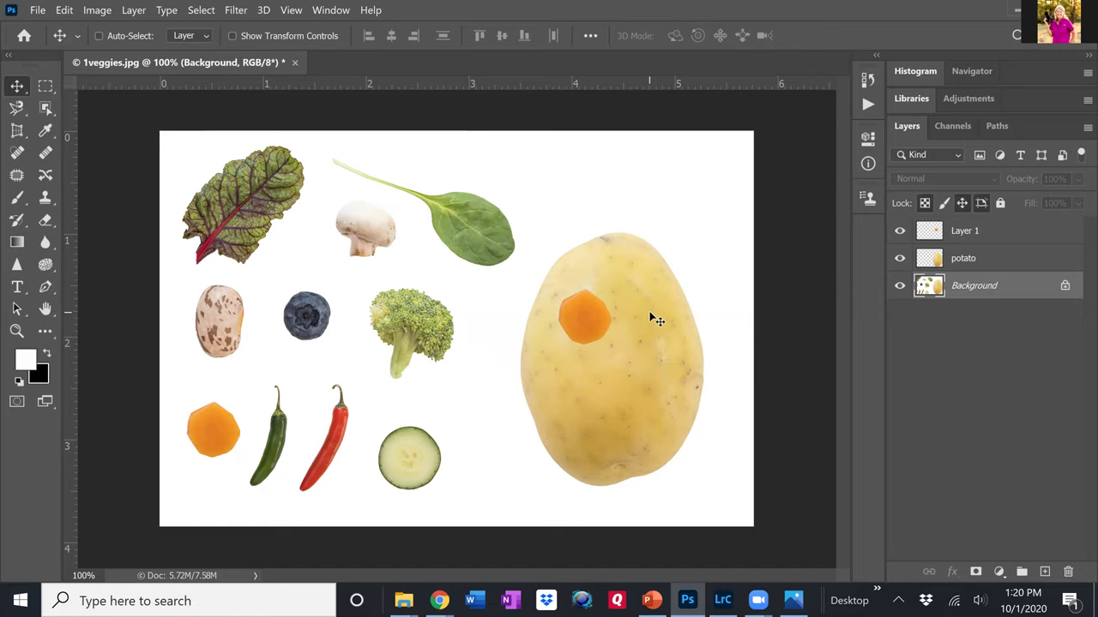
Rename Layer 1 to 'carrot'.
left_click(999, 232)
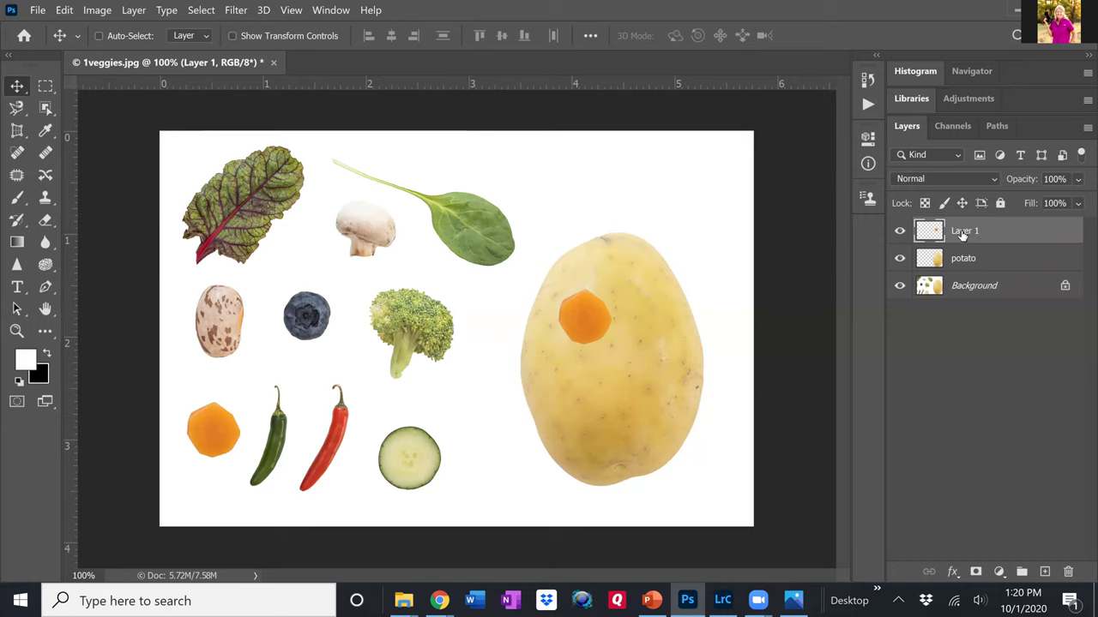
double_click(963, 233)
type("carrot")
key("Return")
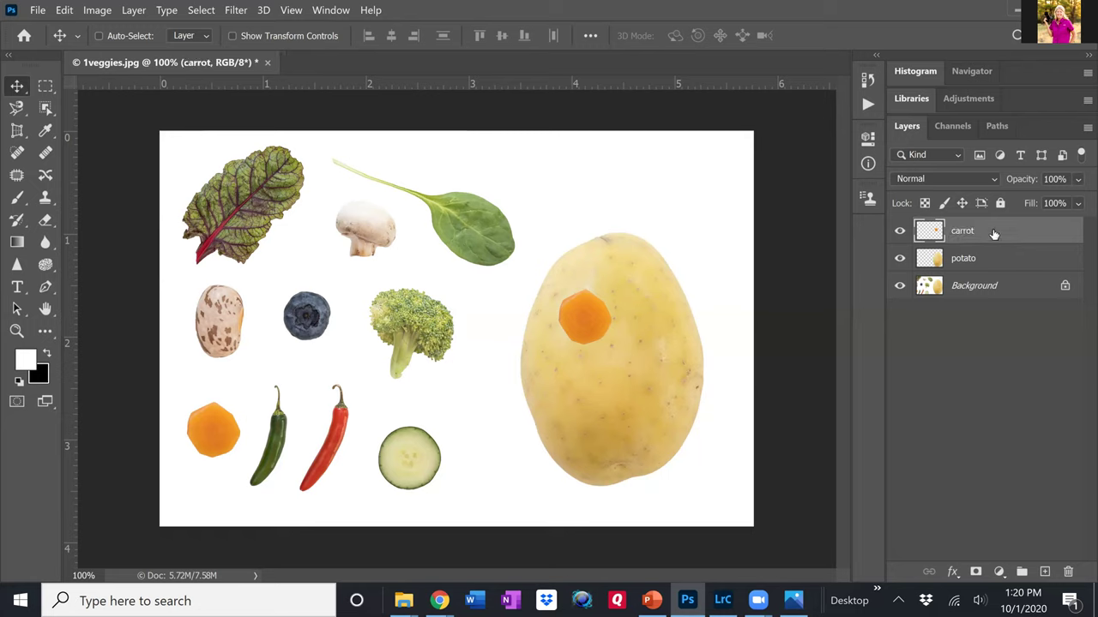
Duplicate the carrot layer and move the copy to the potato's right side.
right_click(993, 234)
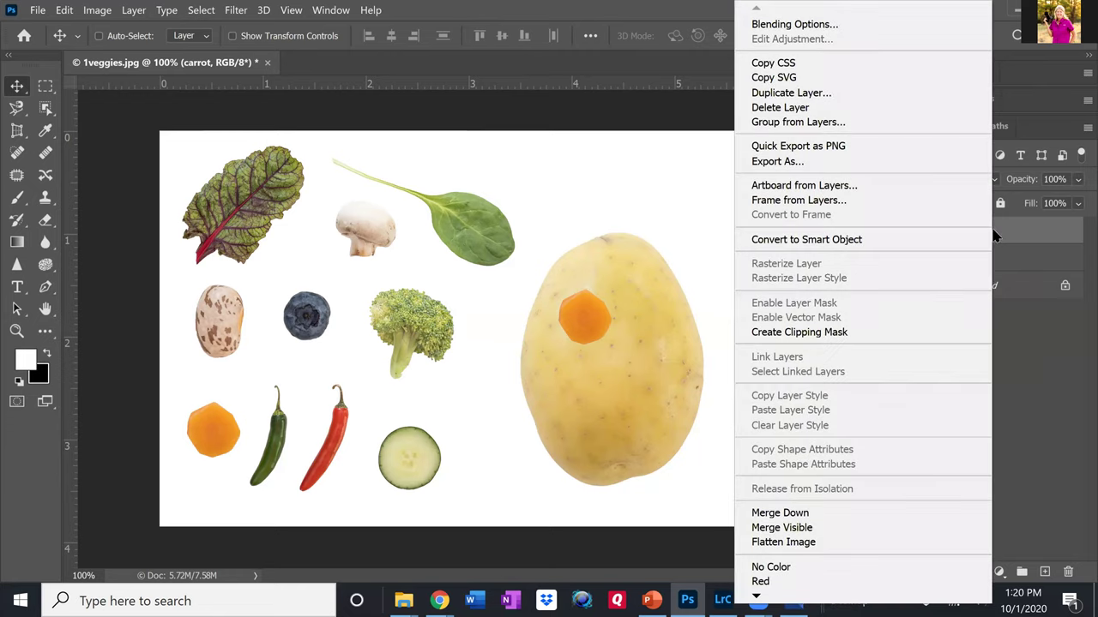
left_click(789, 94)
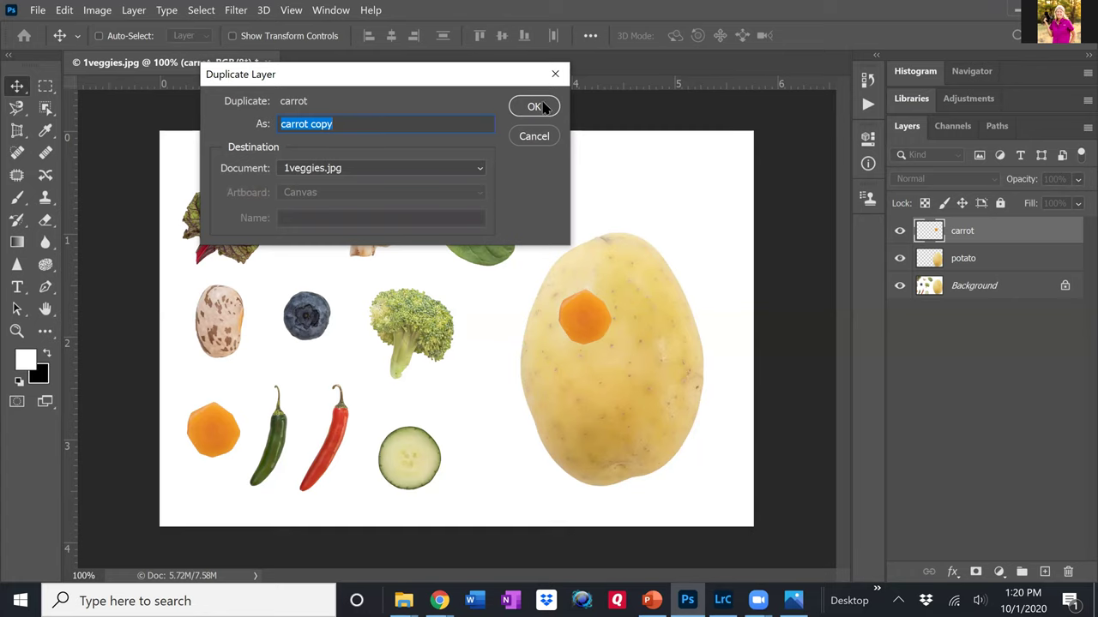
left_click(542, 106)
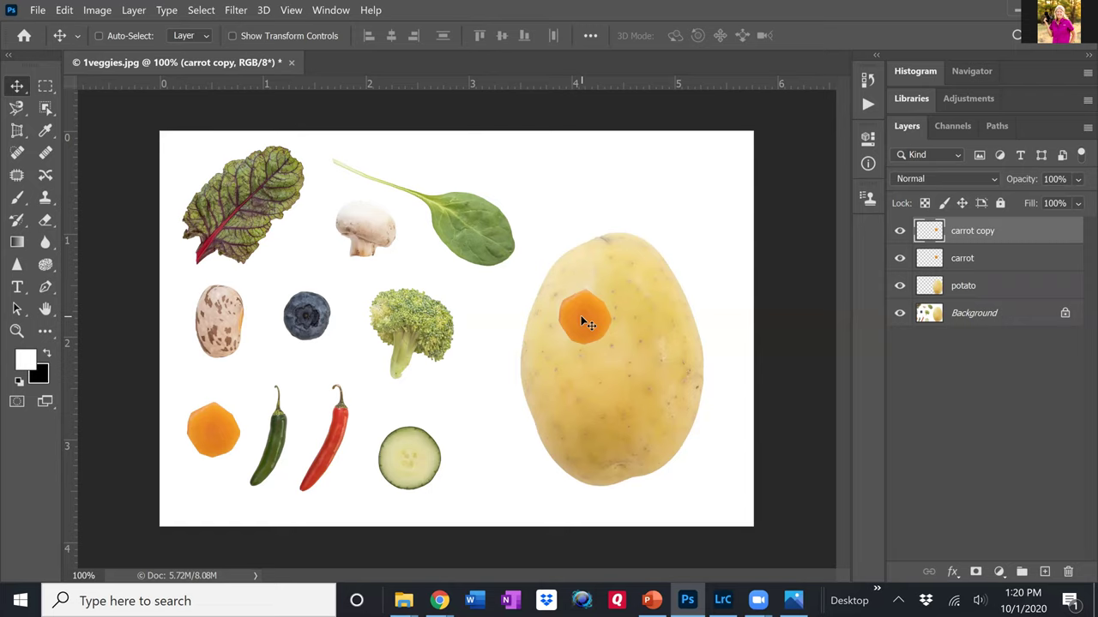
left_click_drag(588, 323, 641, 316)
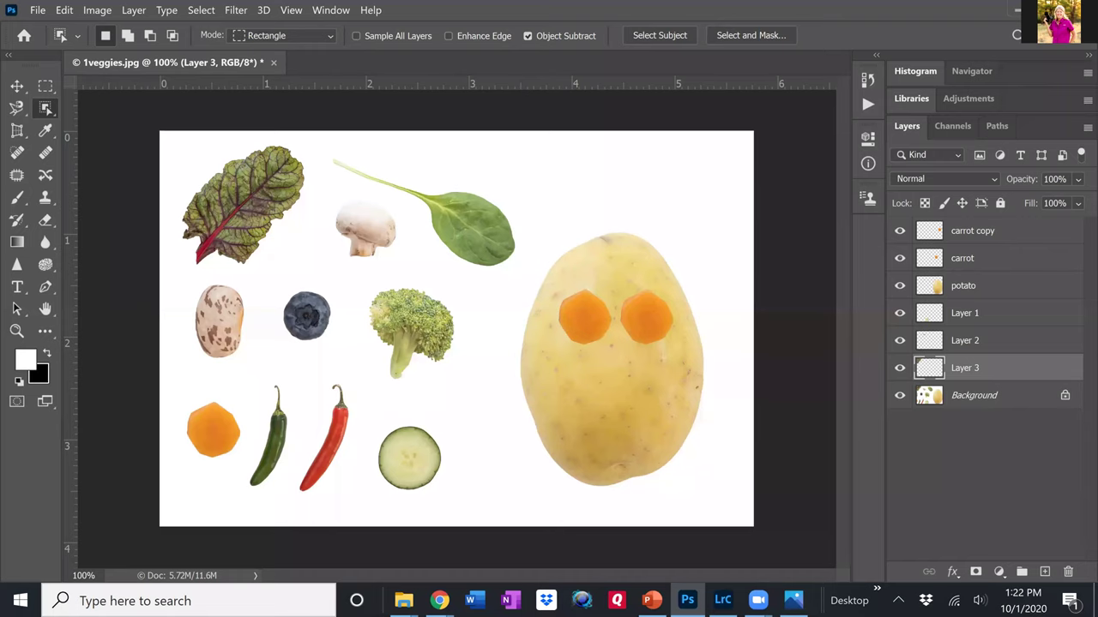
Rename Layer 3, Layer 2 and Layer 1 to 'chard', 'mushroom' and 'cucumber'.
double_click(955, 368)
type("chard")
left_click(966, 343)
left_click(967, 343)
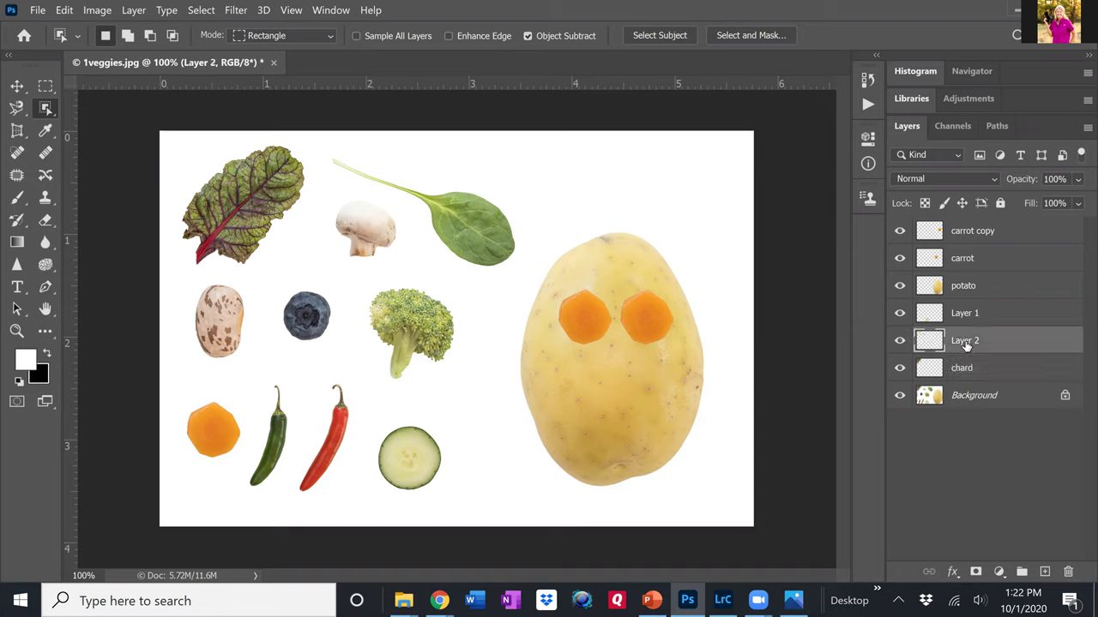
double_click(966, 343)
type("mushroom")
left_click(961, 313)
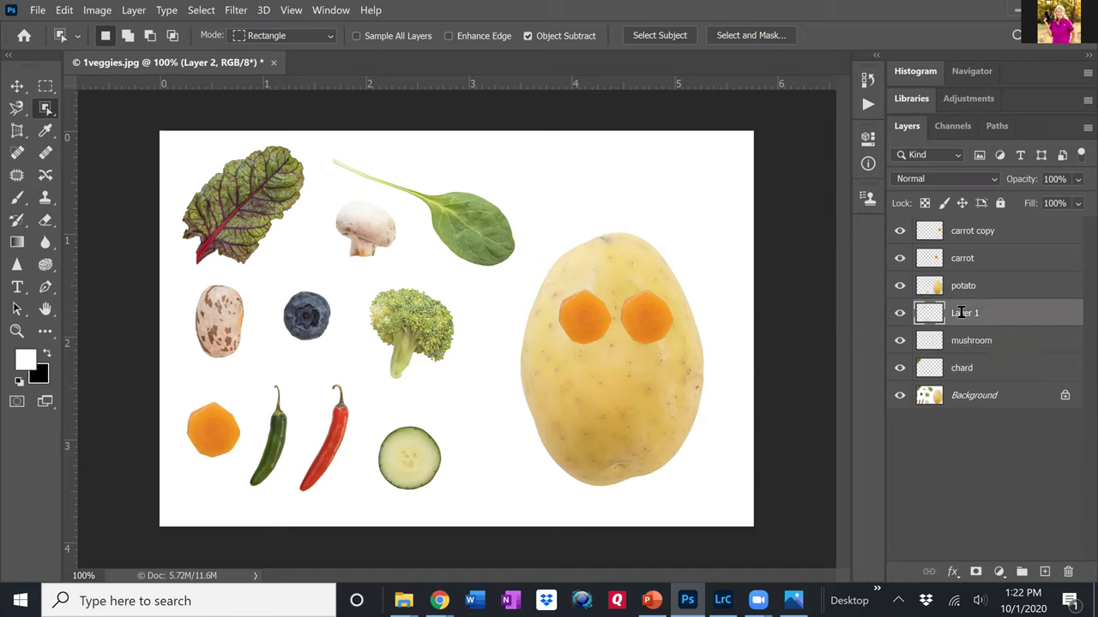
double_click(961, 312)
type("cucumber")
left_click(988, 259)
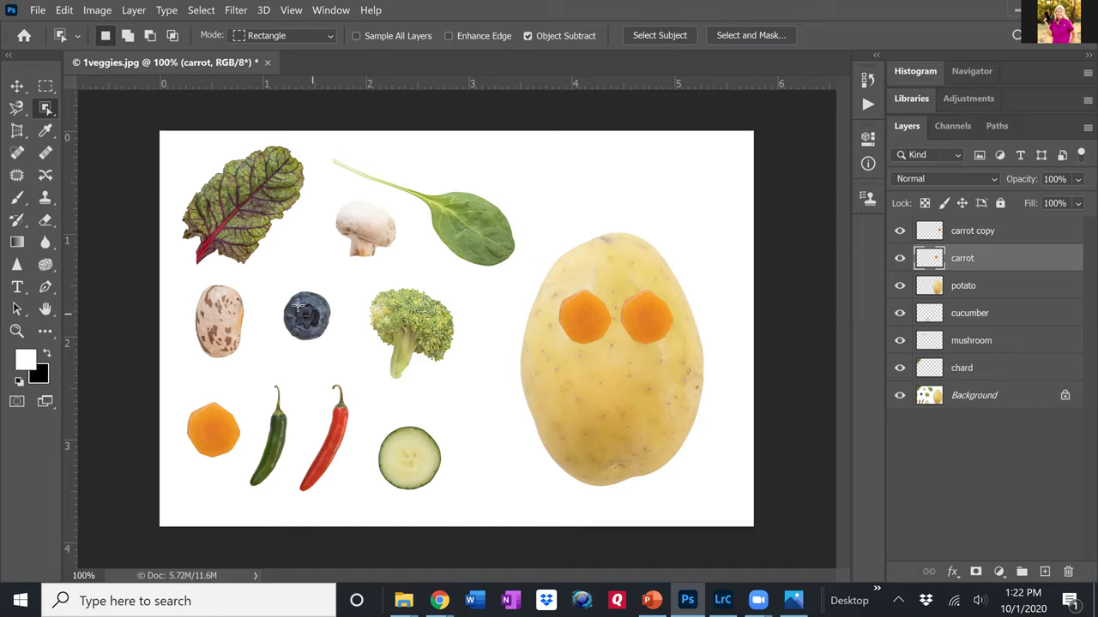
left_click_drag(268, 281, 357, 367)
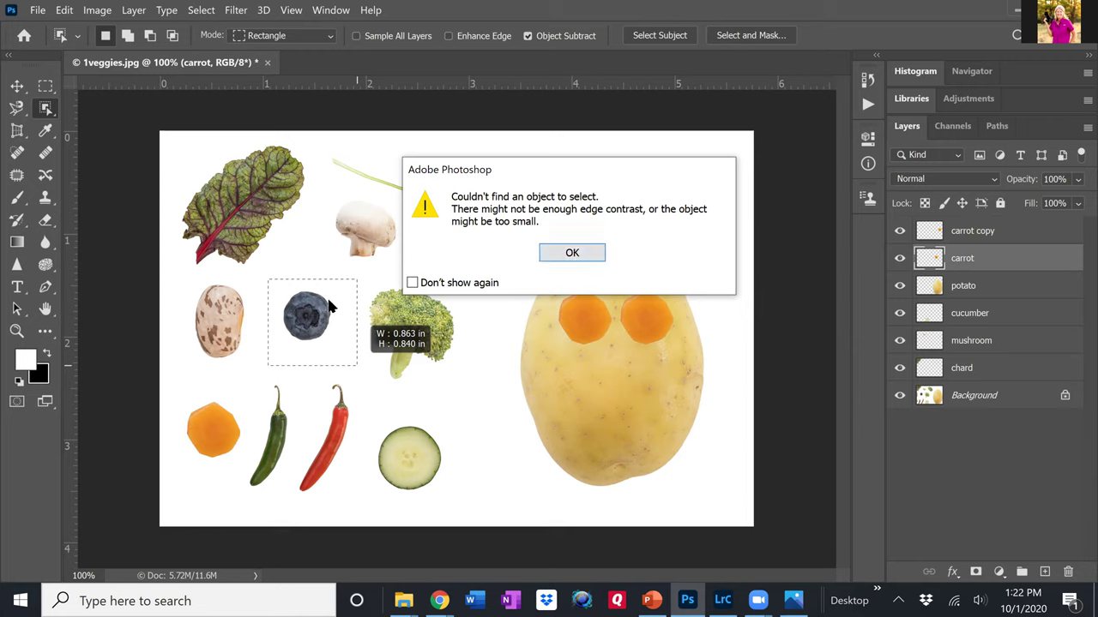
left_click(572, 253)
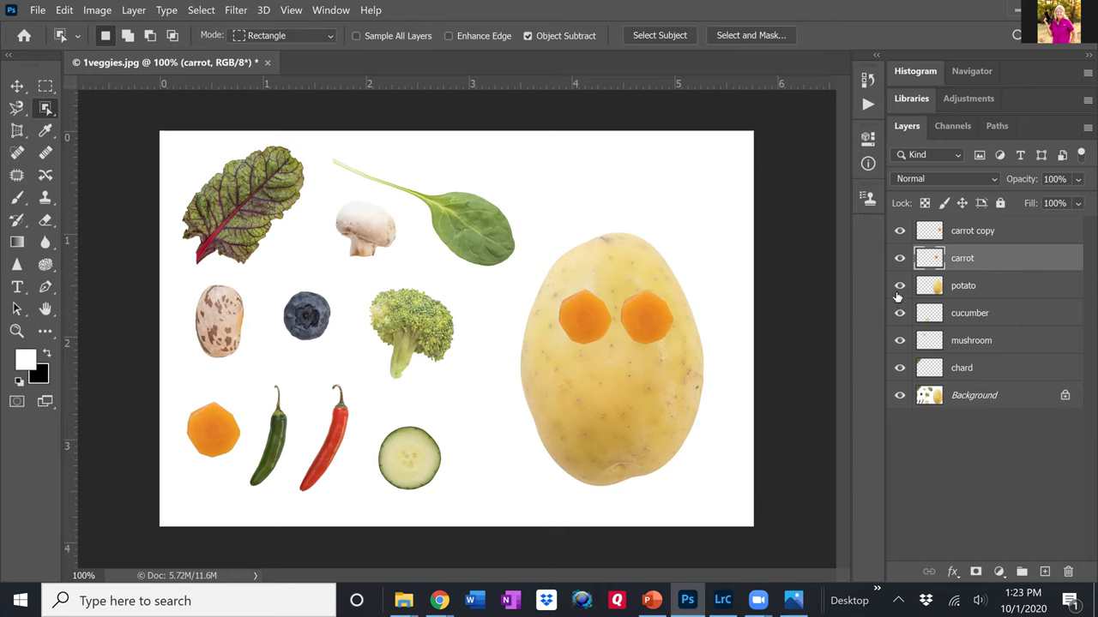
Toggle layer visibility to check both carrot-slice eyes, then show all layers again.
left_click_drag(898, 287, 900, 396)
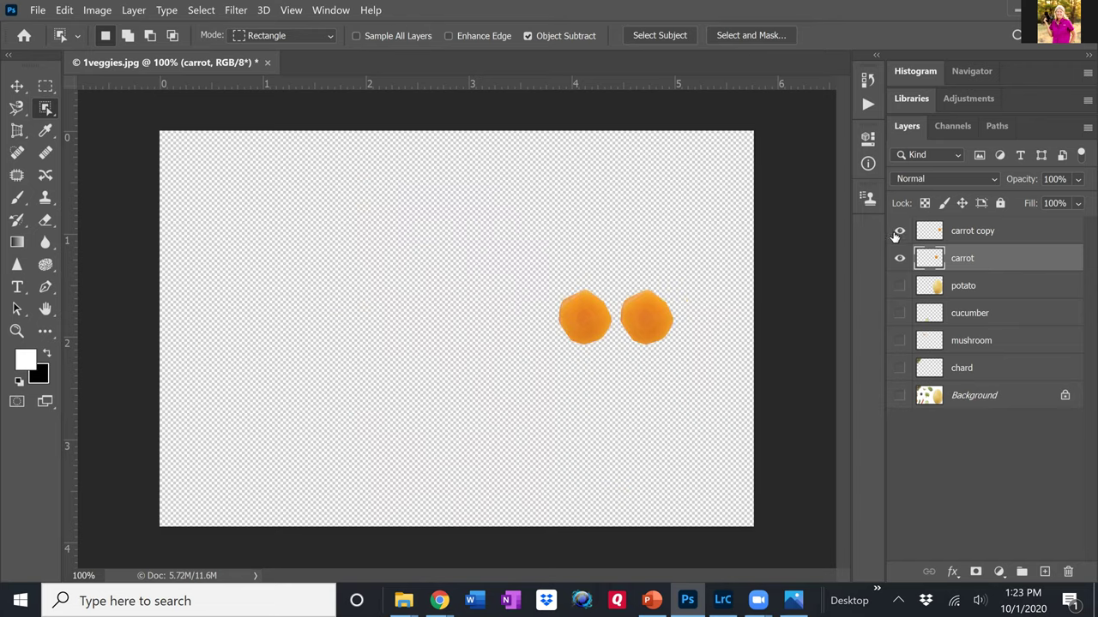
left_click(898, 231)
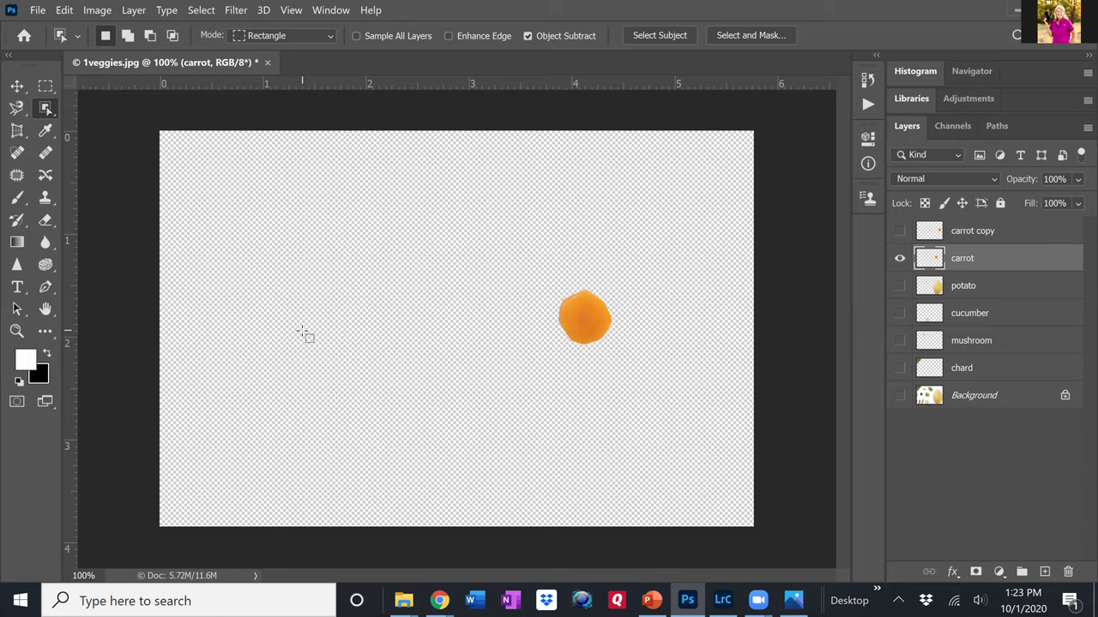
left_click(899, 258)
left_click_drag(899, 231, 903, 440)
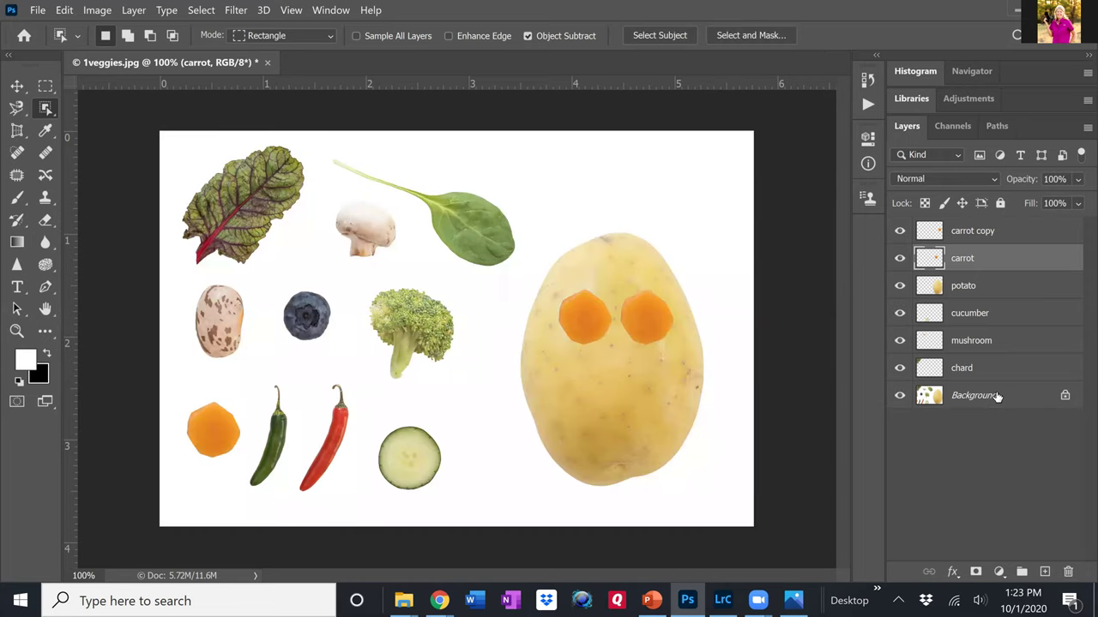
left_click(994, 397)
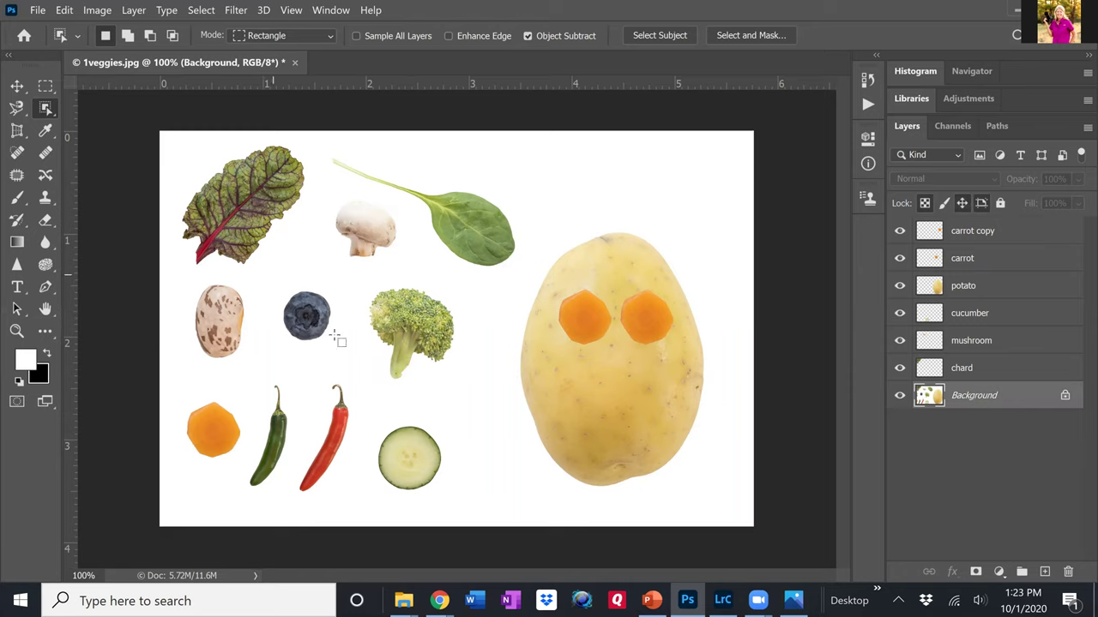
Select the blueberry by colour with the Magic Wand.
left_click_drag(271, 278, 344, 351)
left_click(45, 108)
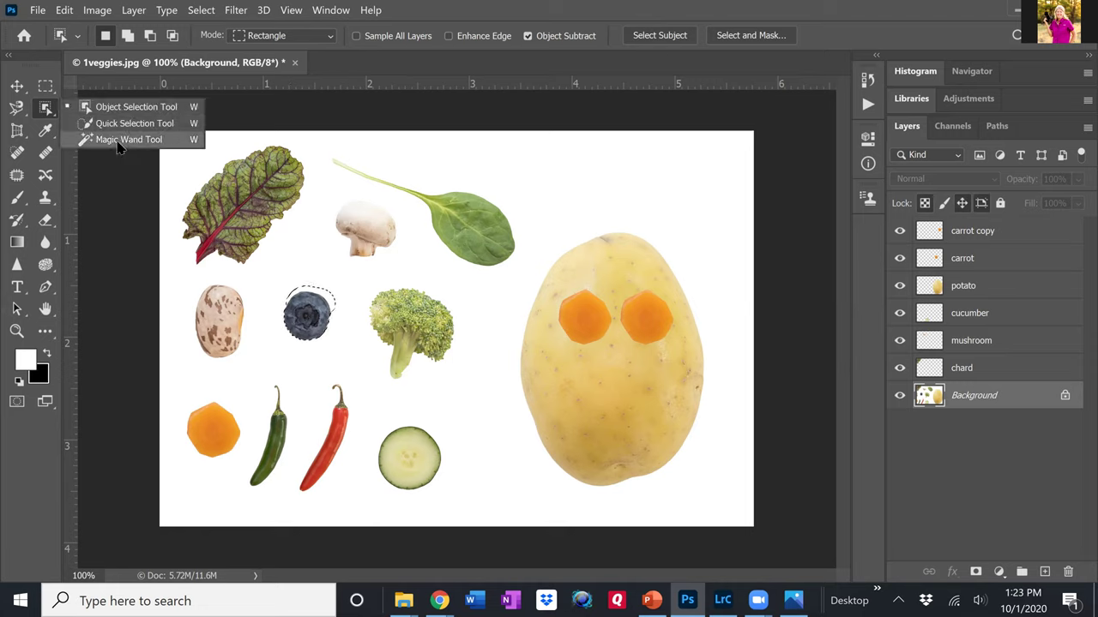
left_click(118, 144)
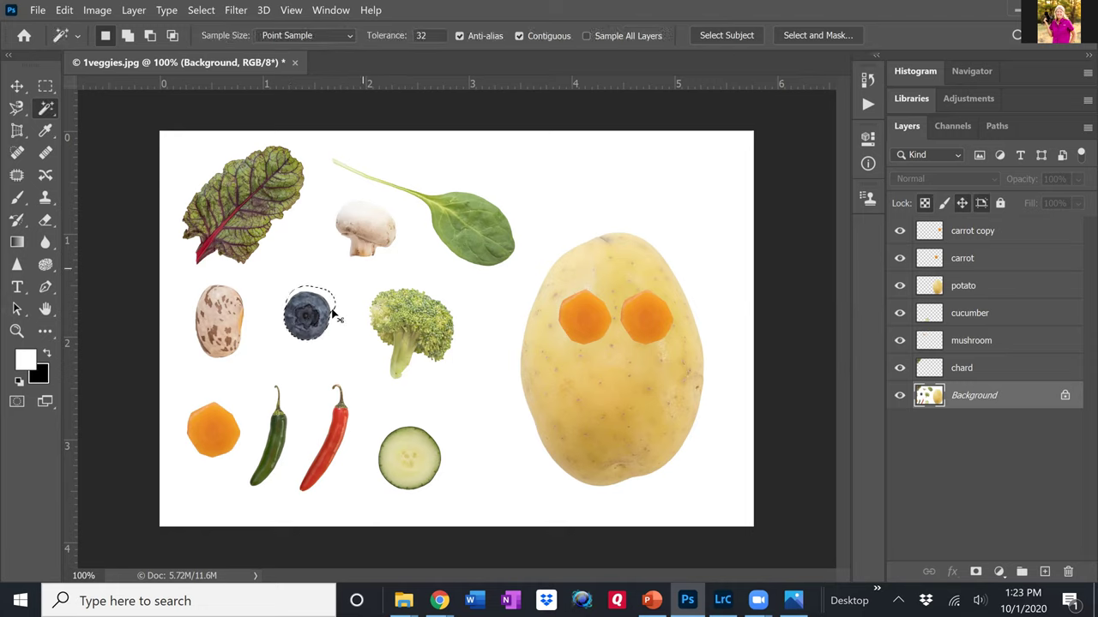
key("ctrl+d")
left_click(303, 306)
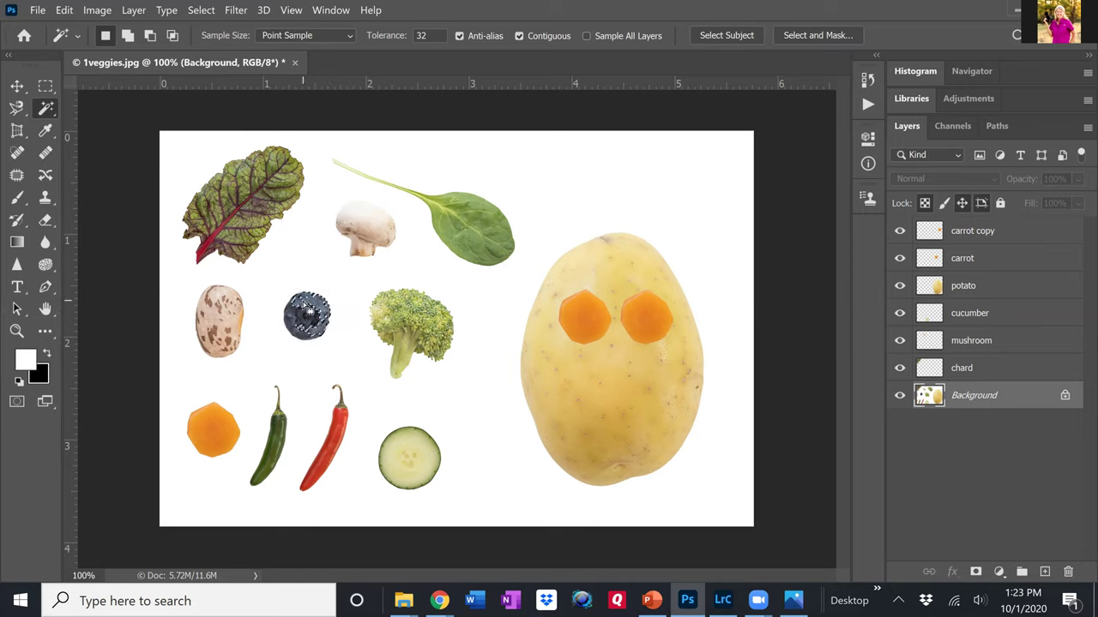
key("ctrl+d")
left_click(298, 321, "shift")
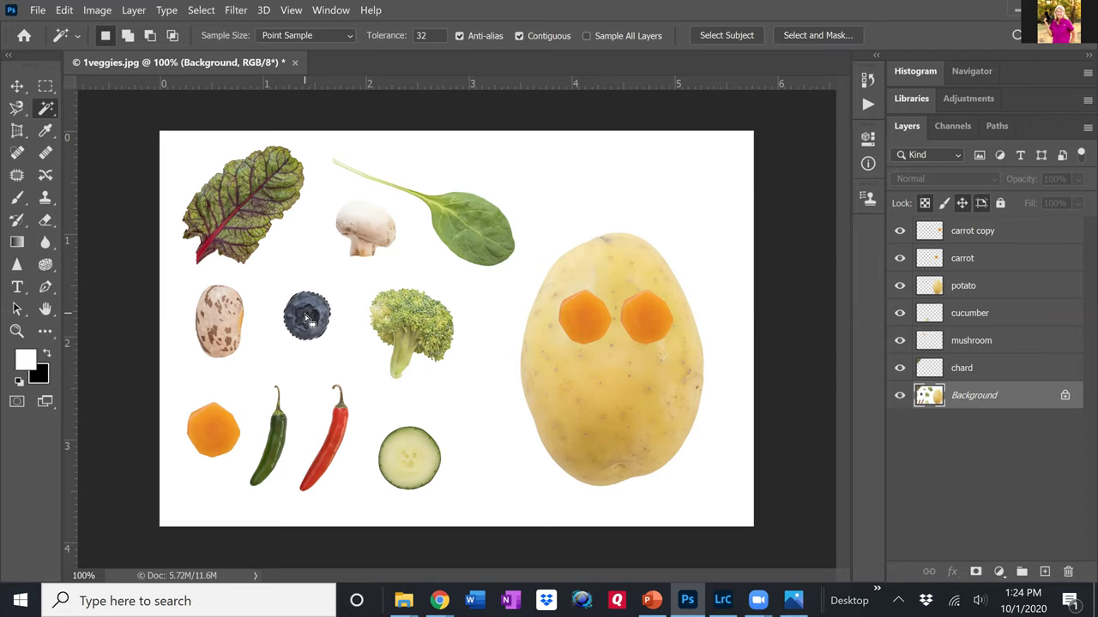
Copy the blueberry onto a new layer named 'blueberry'.
right_click(306, 319)
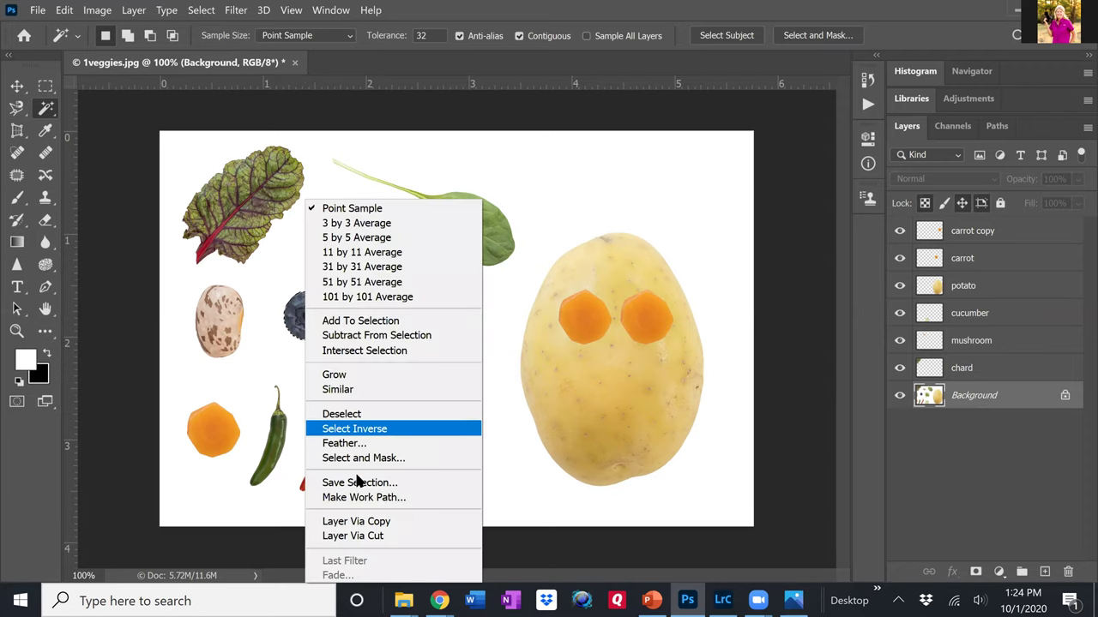
left_click(382, 521)
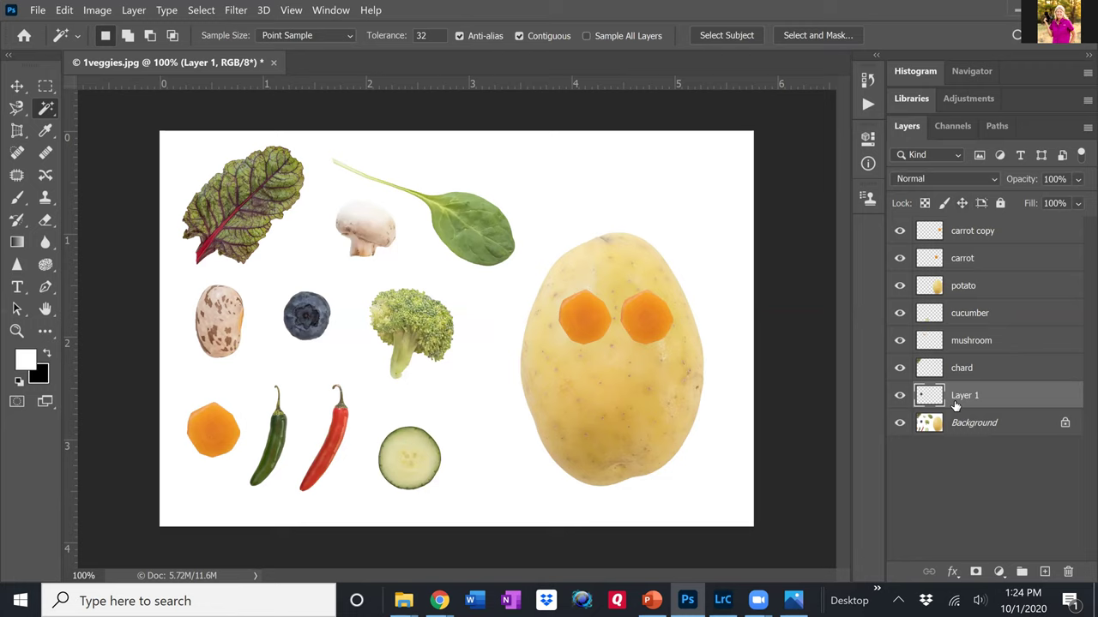
double_click(959, 397)
type("bluberr")
key("BackSpace")
key("BackSpace")
key("BackSpace")
key("BackSpace")
type("eberry")
key("Return")
left_click(997, 372)
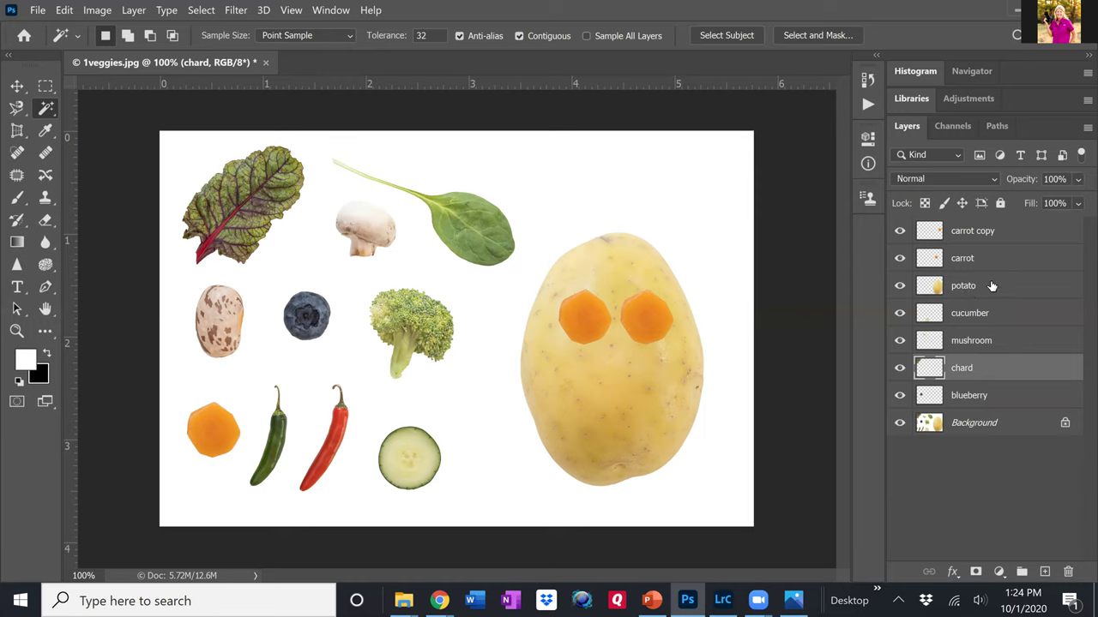
Move the potato layer just above Background and hide the Background layer.
left_click_drag(991, 286, 985, 410)
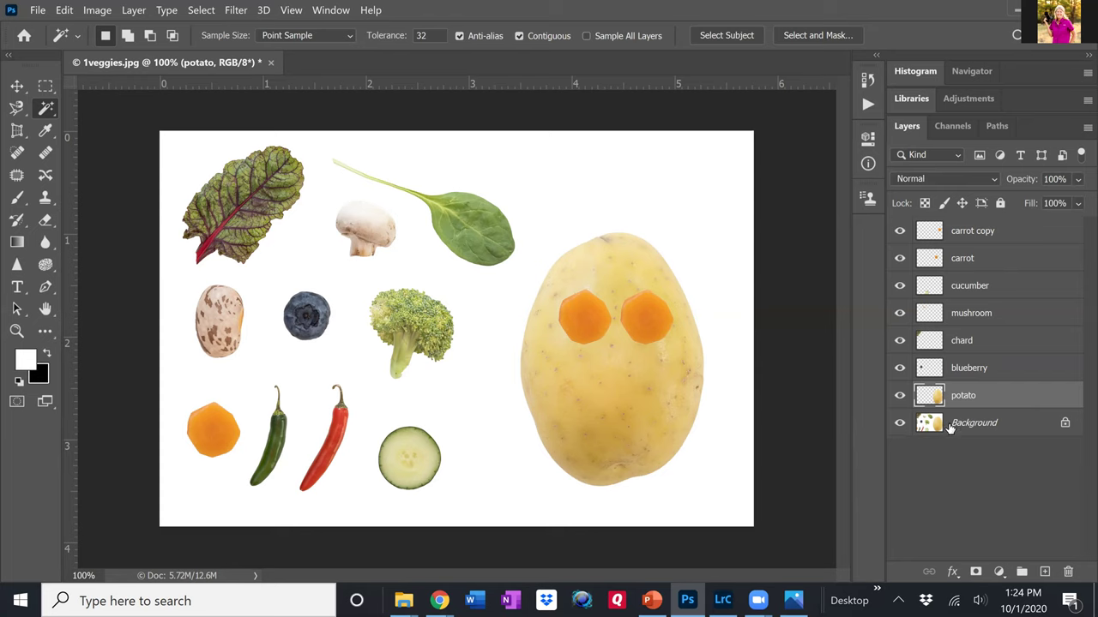
left_click(899, 423)
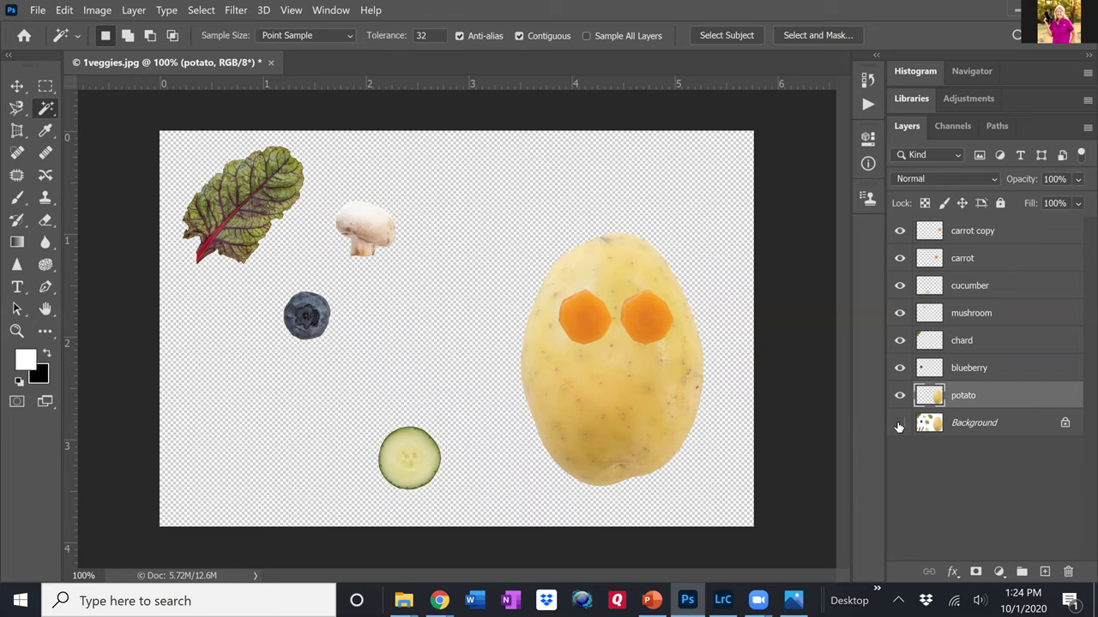
left_click(16, 87)
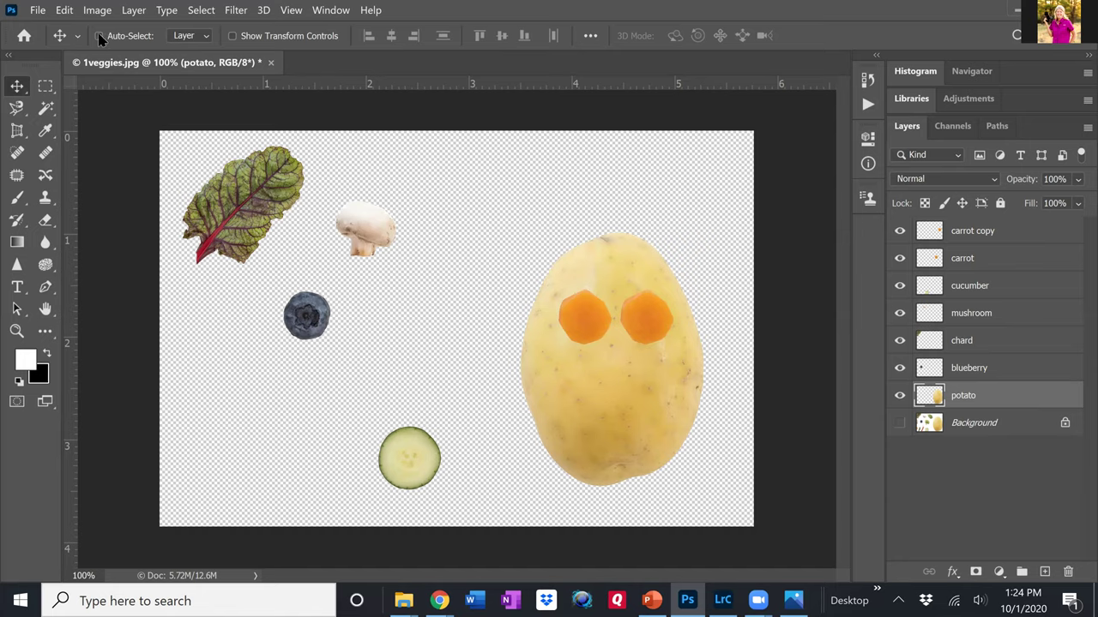
With Auto-Select on, place the chard leaf above the potato and the blueberry beside it.
left_click(100, 36)
left_click(243, 218)
left_click_drag(612, 243, 529, 199)
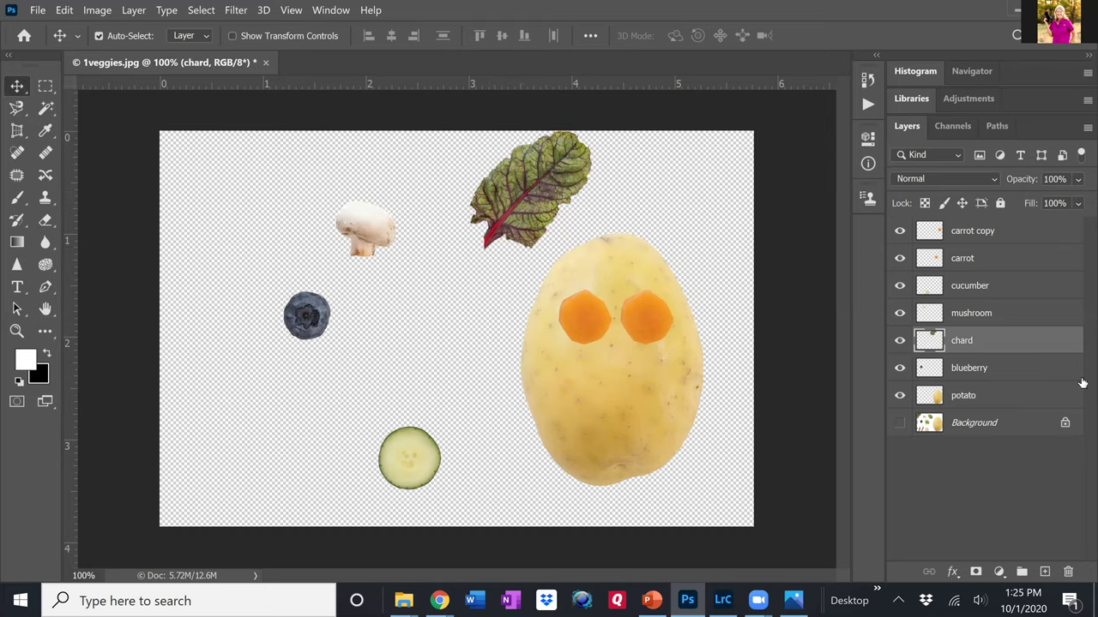
left_click(309, 317)
left_click_drag(395, 320, 465, 307)
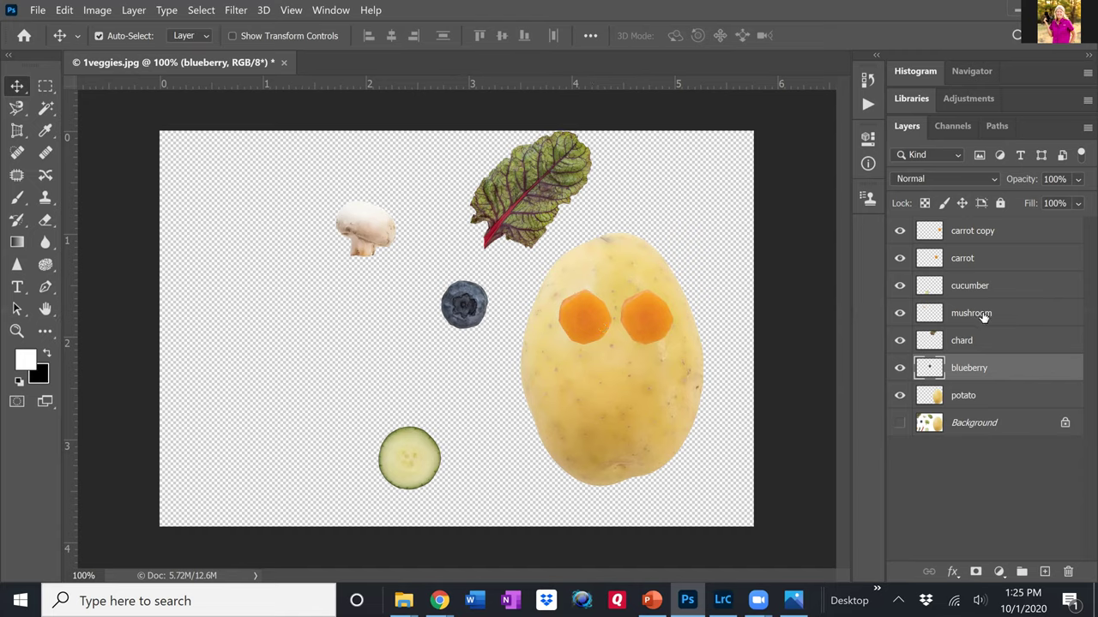
Move both carrot layers below the blueberry and place the blueberry over the left carrot eye.
left_click_drag(973, 261, 965, 377)
left_click_drag(967, 234, 968, 358)
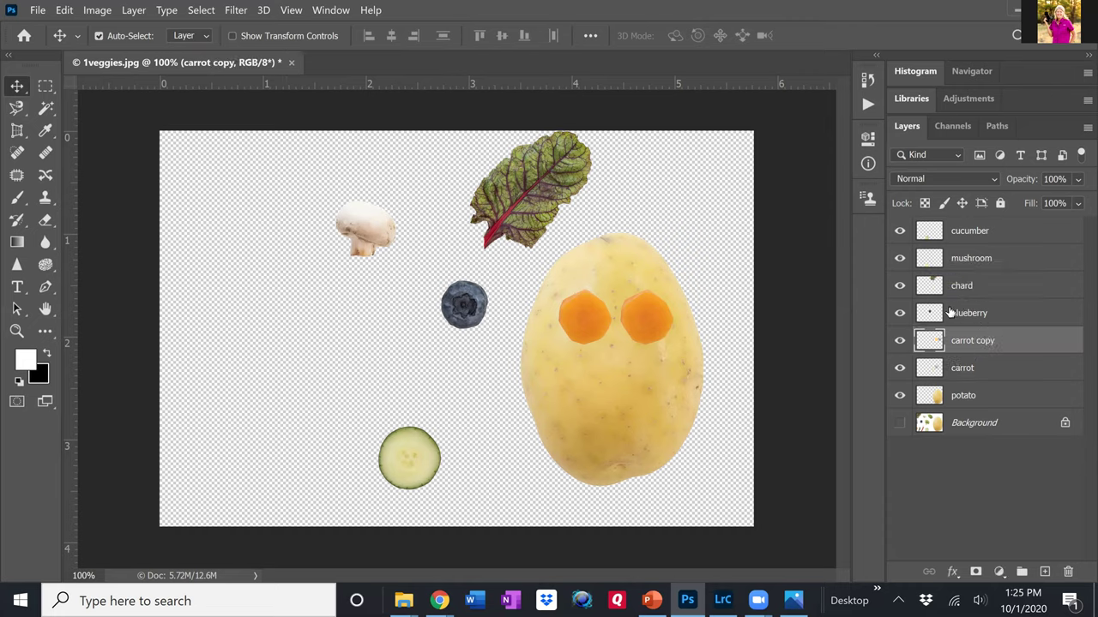
left_click(463, 309)
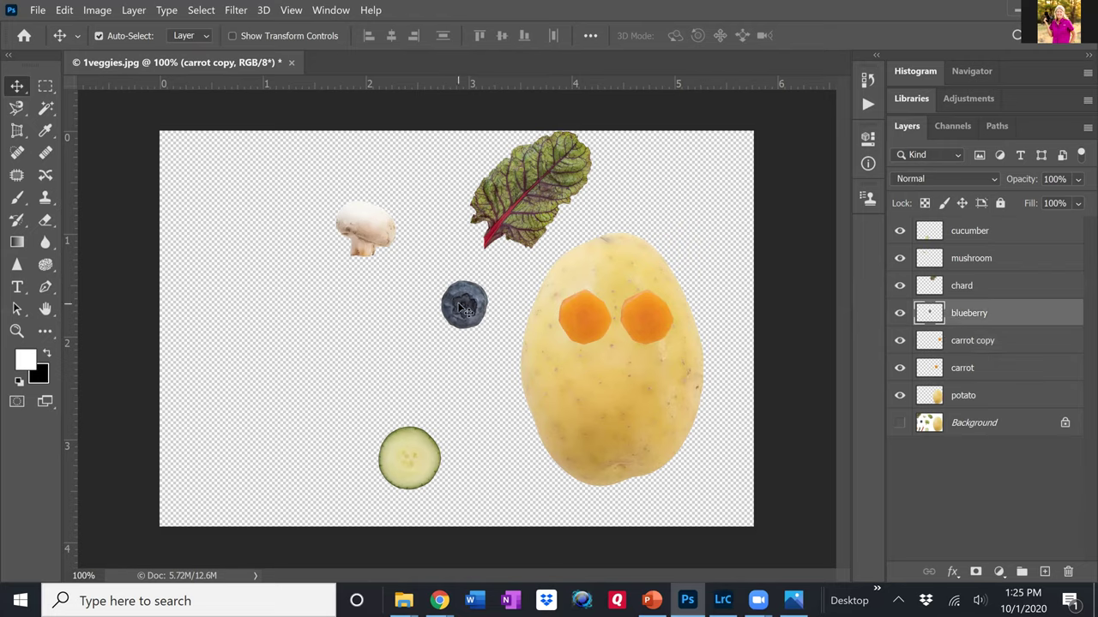
left_click_drag(470, 310, 581, 320)
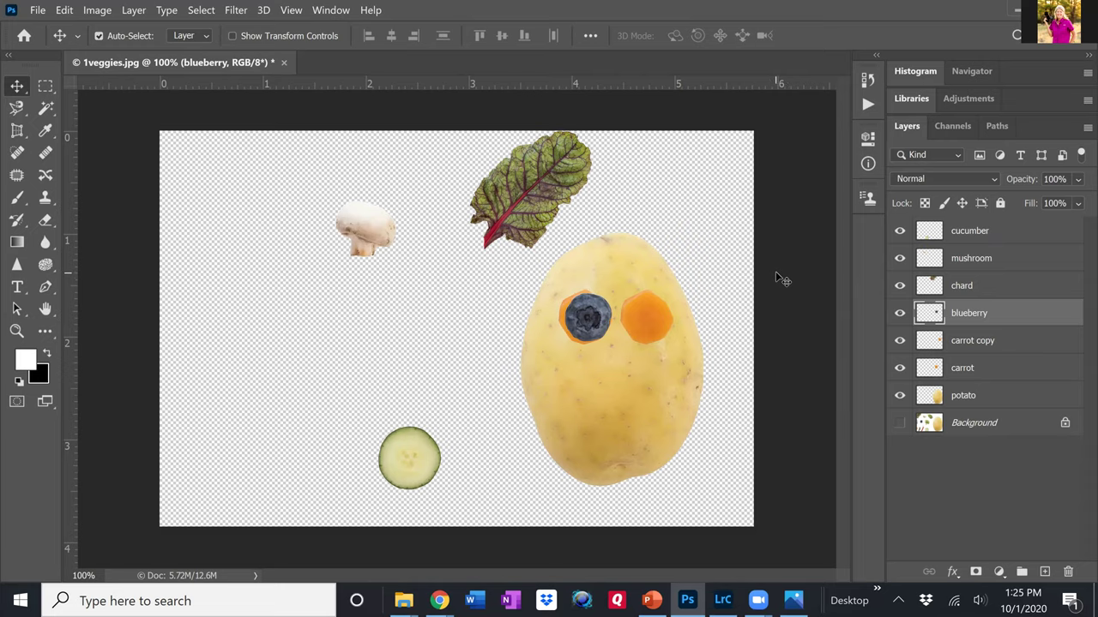
Shrink the blueberry to about 59% and centre it on the left carrot eye.
key("ctrl+t")
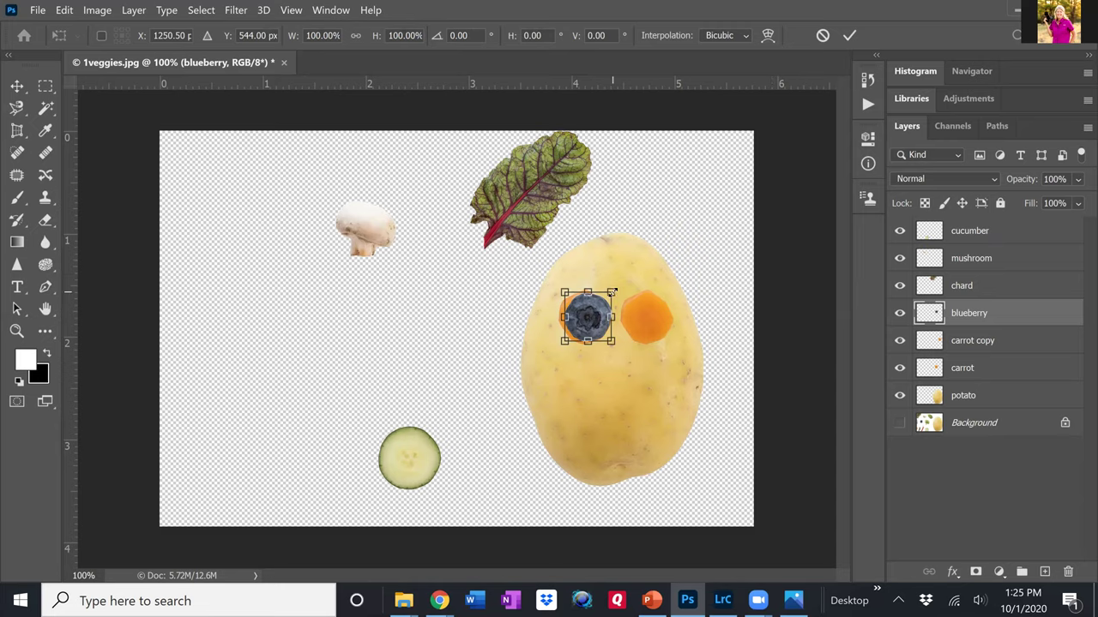
left_click_drag(610, 292, 587, 319)
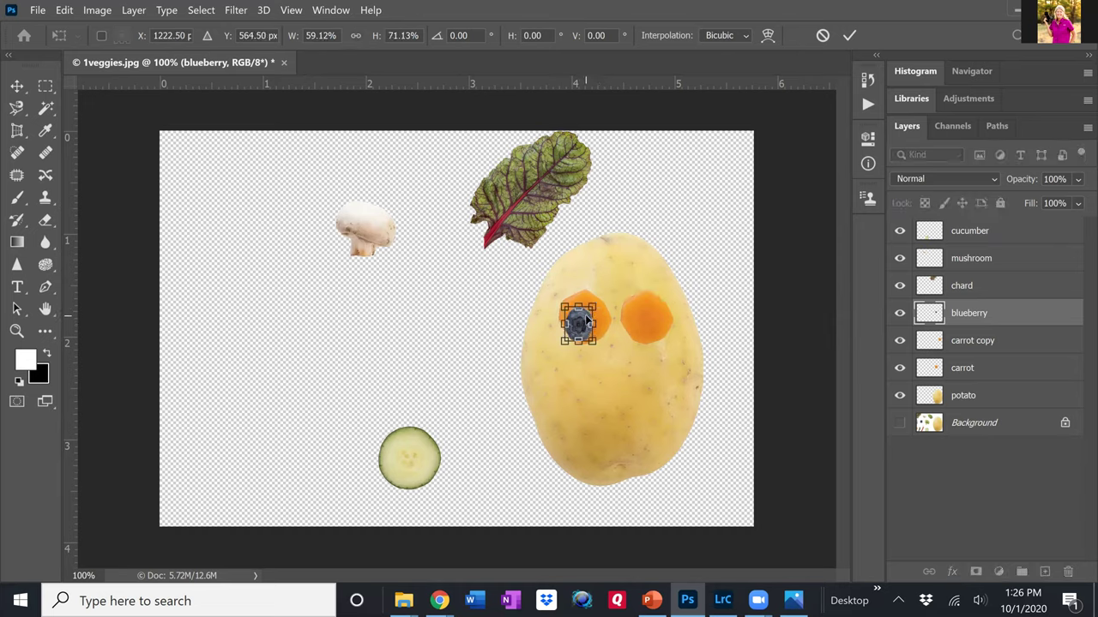
key("ctrl+z")
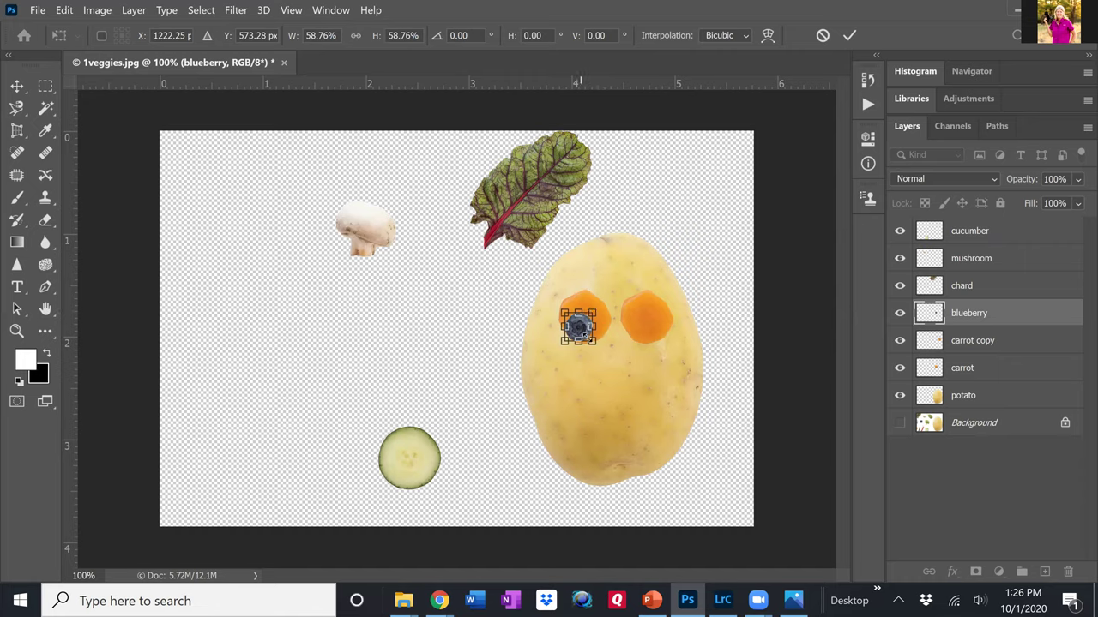
left_click(849, 37)
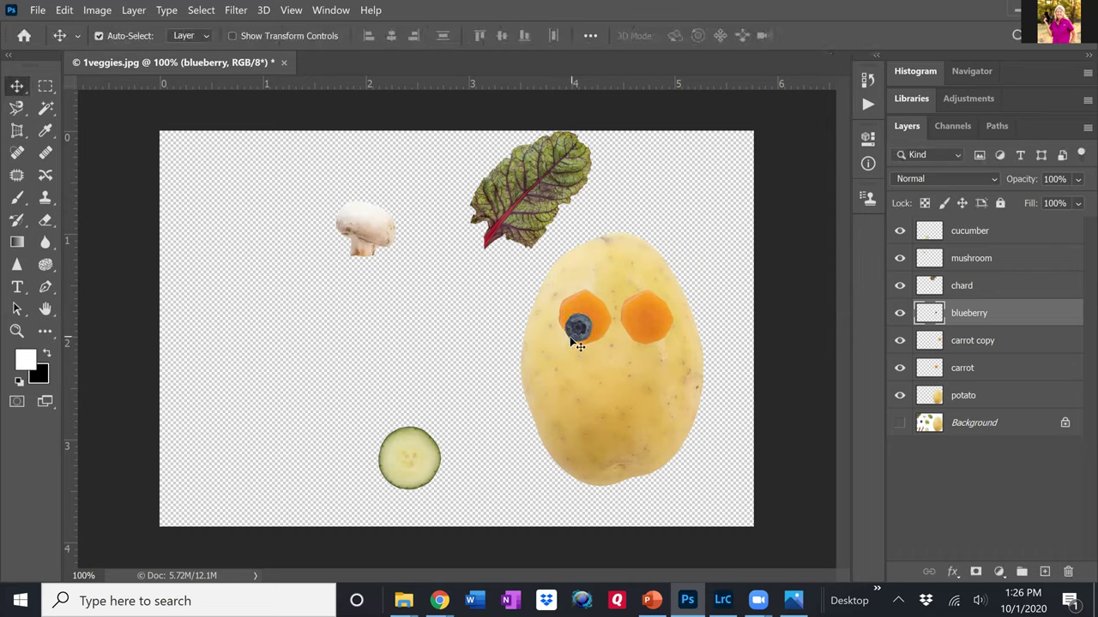
left_click_drag(579, 329, 584, 317)
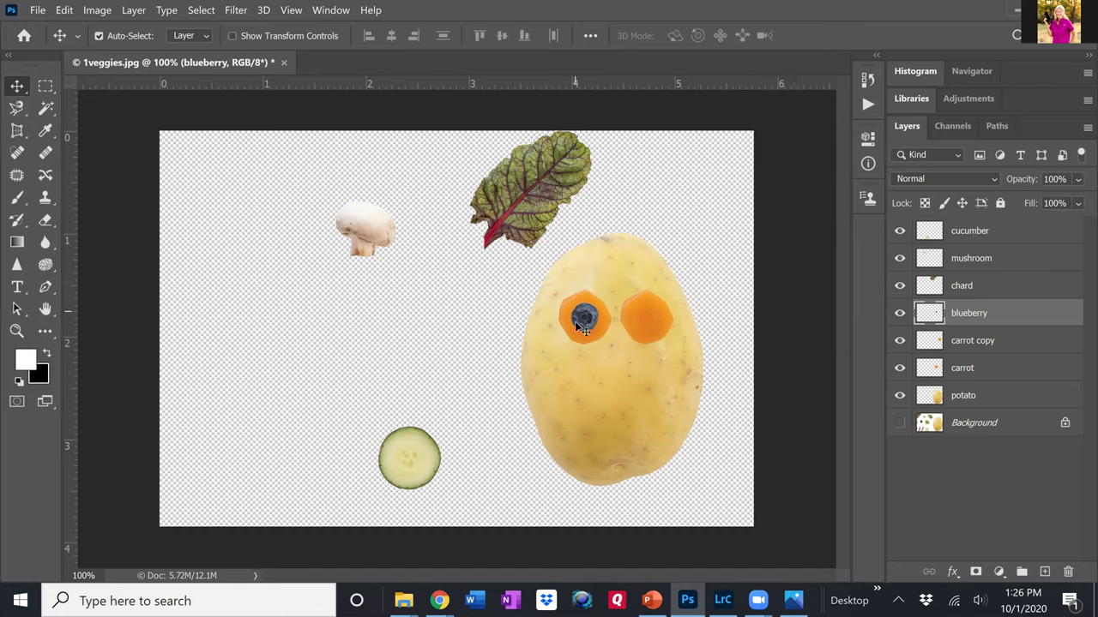
Duplicate the blueberry layer and move the copy onto the right carrot eye.
right_click(1001, 316)
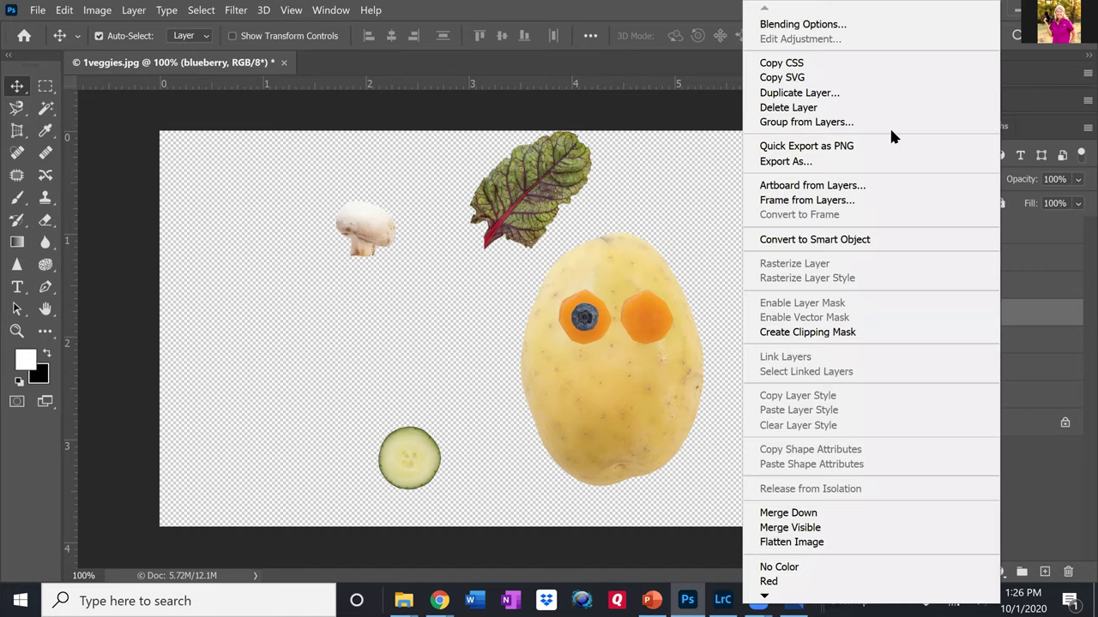
left_click(790, 92)
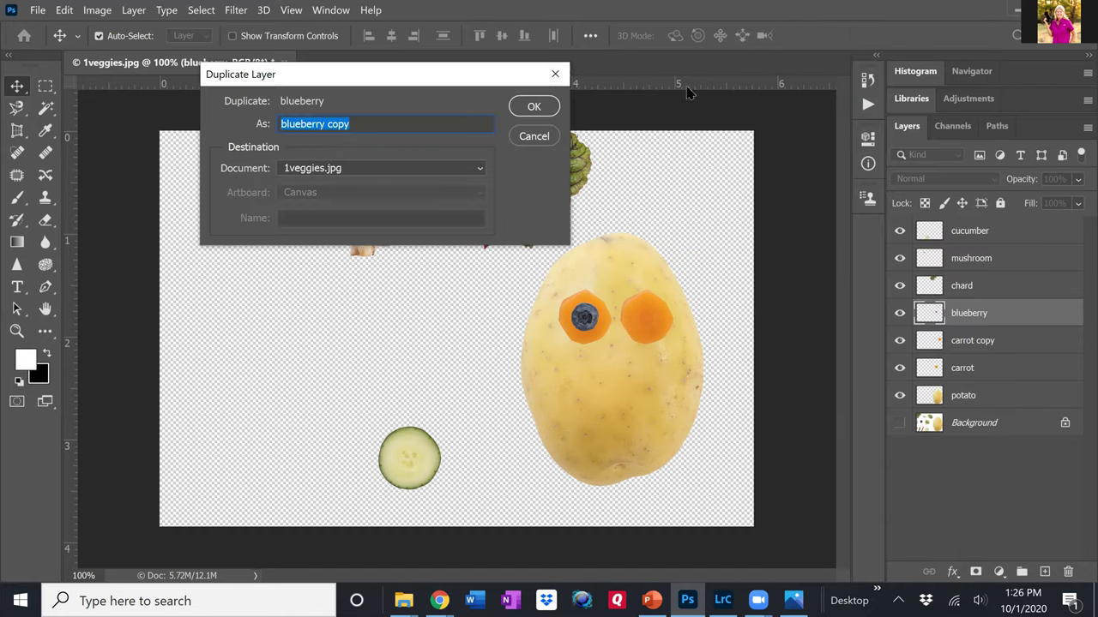
left_click(531, 107)
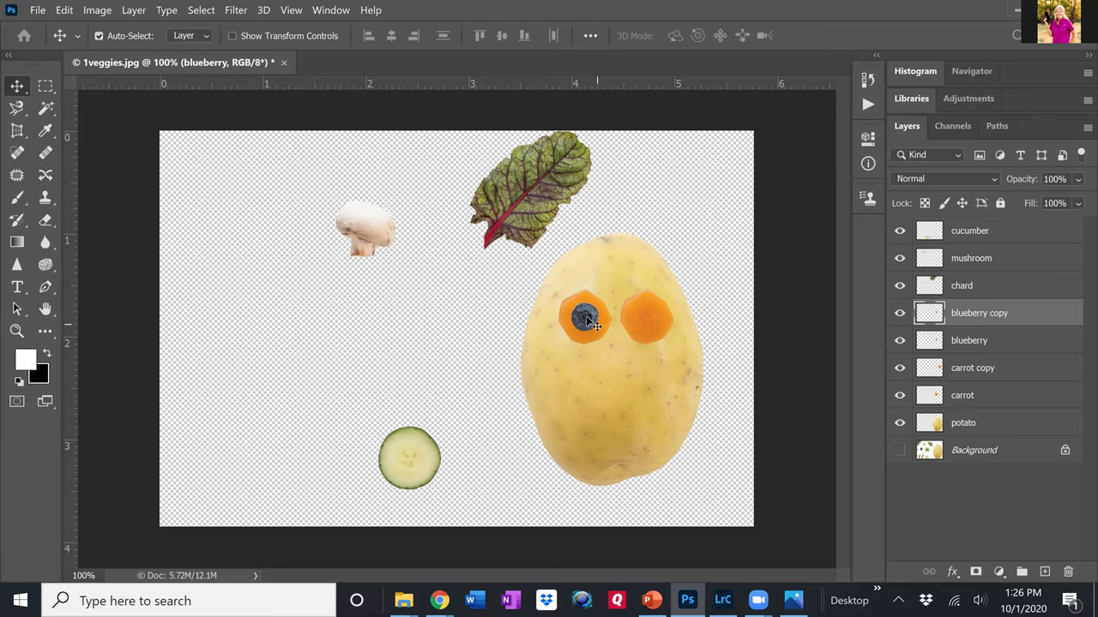
left_click_drag(640, 323, 652, 320)
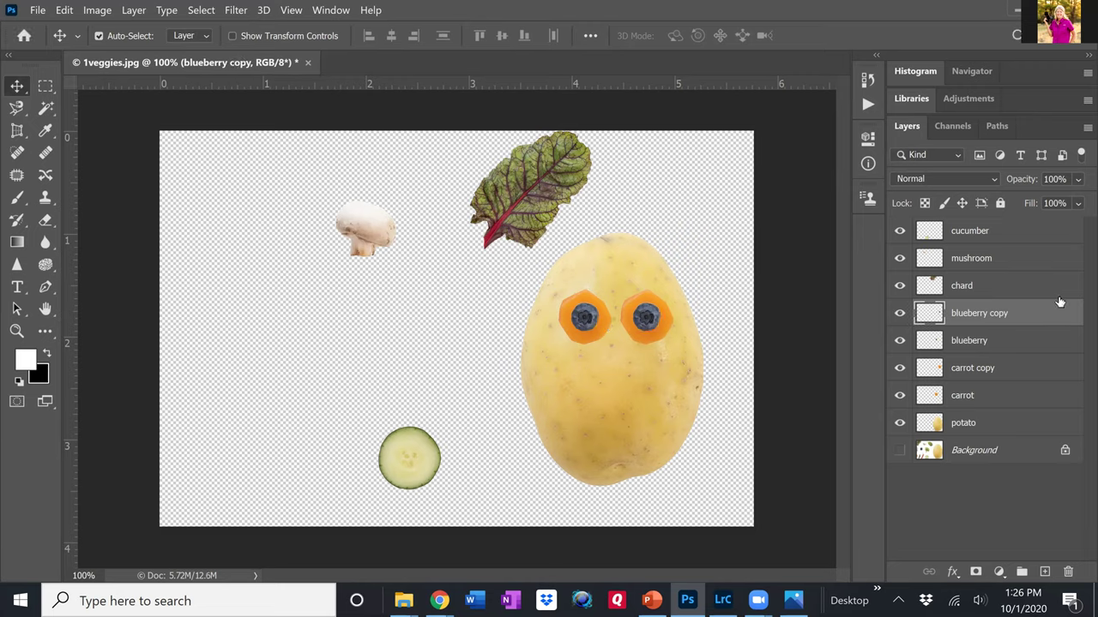
Move the chard leaf down to the left of the potato.
left_click(524, 204)
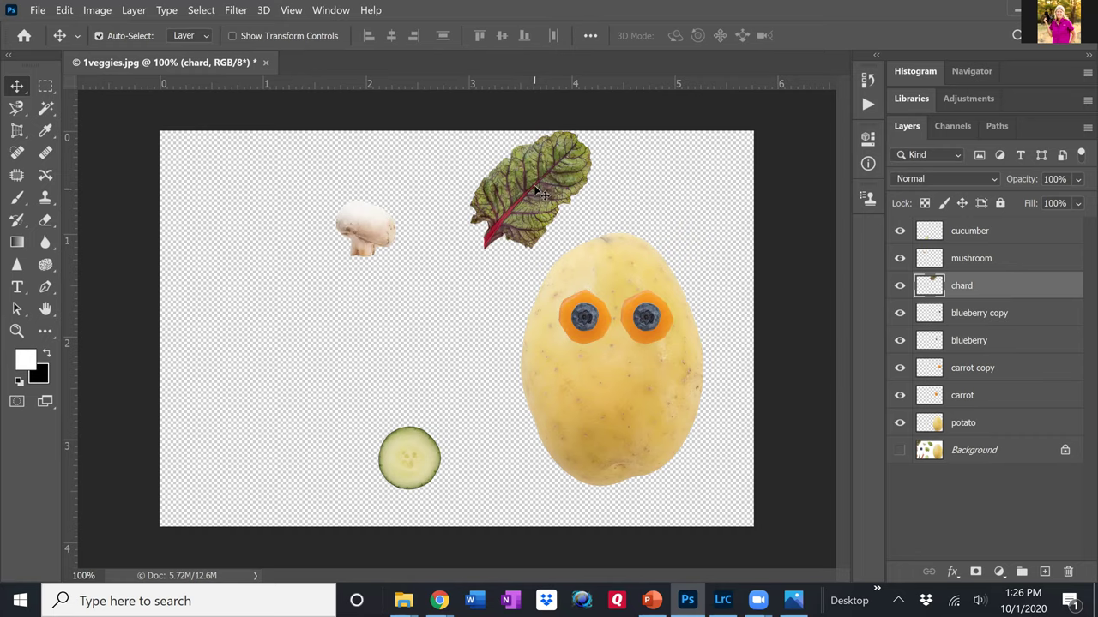
left_click_drag(600, 175, 607, 243)
left_click_drag(471, 286, 461, 296)
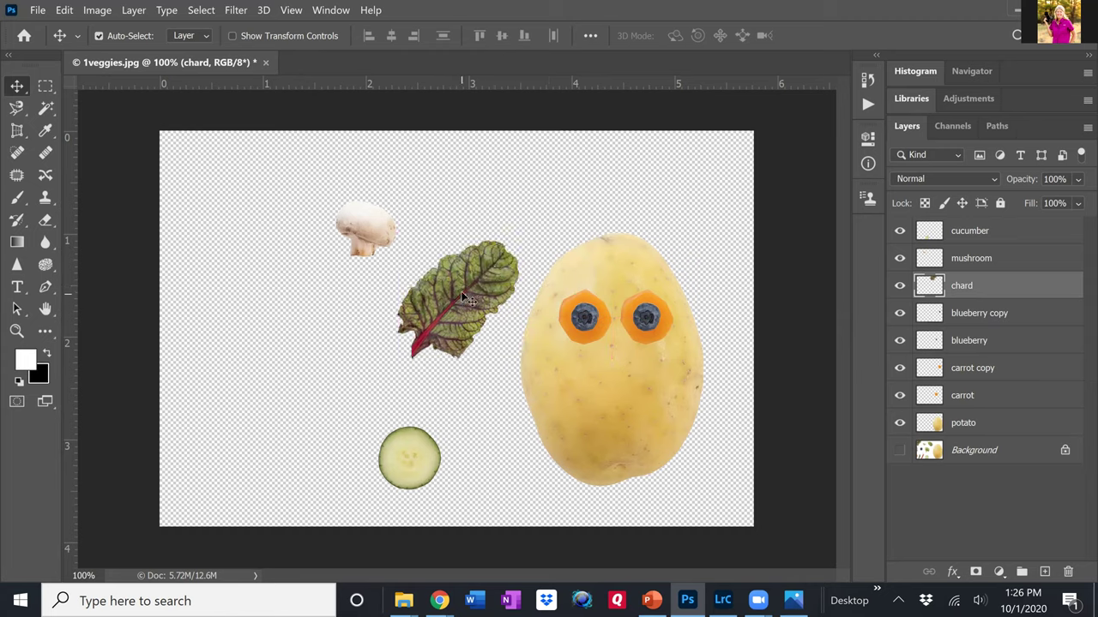
Rotate the chard leaf to about 177°, set it on the potato's upper left, and duplicate its layer.
key("ctrl+t")
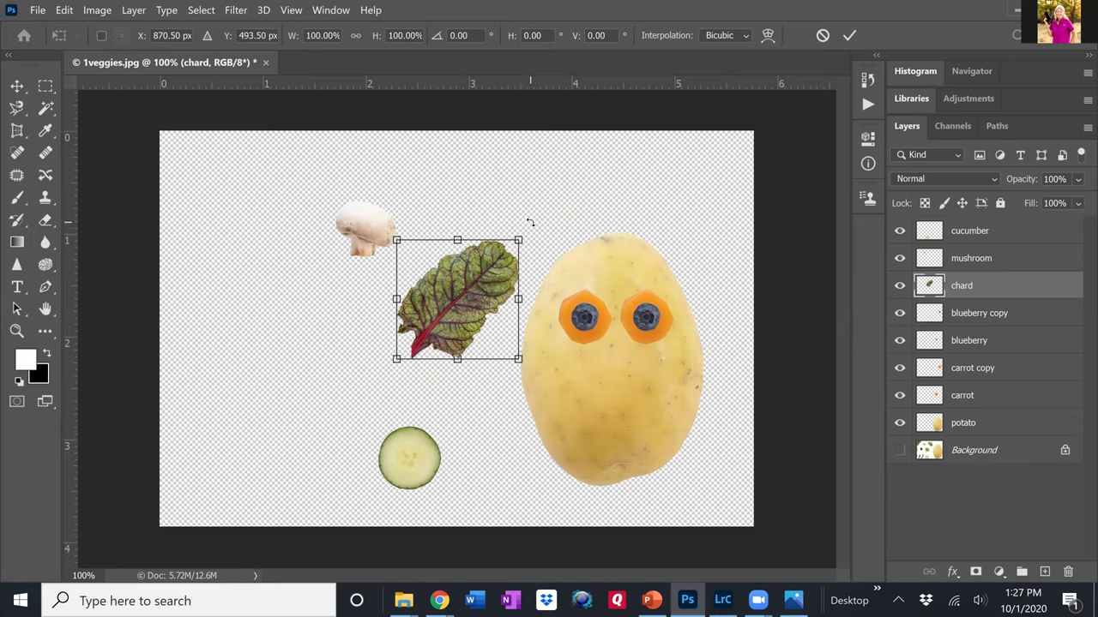
left_click_drag(530, 222, 248, 253)
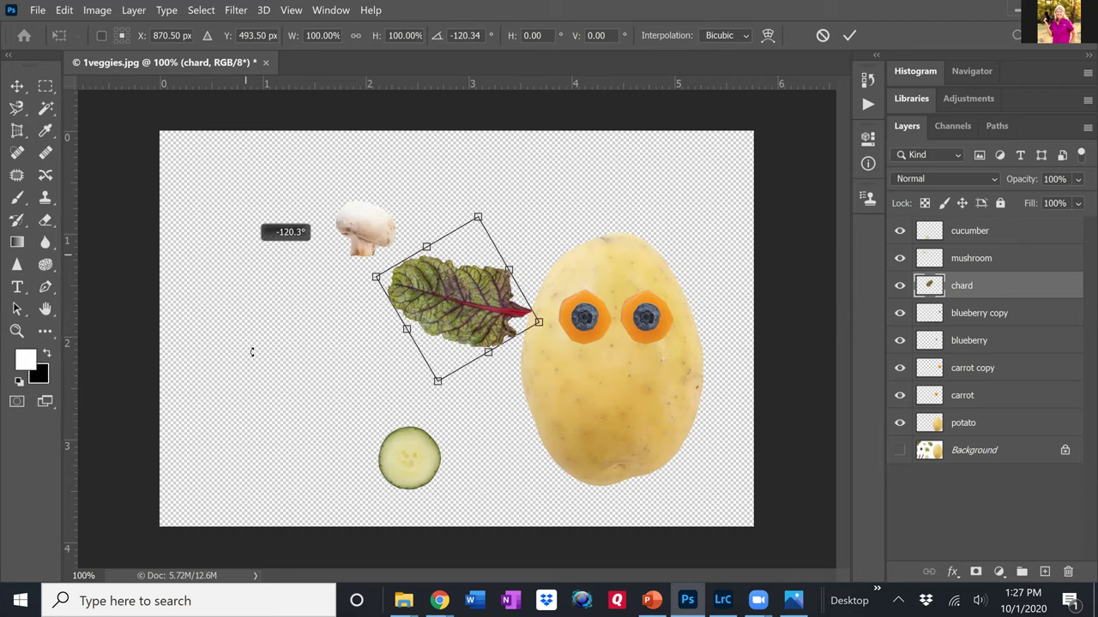
left_click_drag(252, 352, 399, 336)
right_click(464, 272)
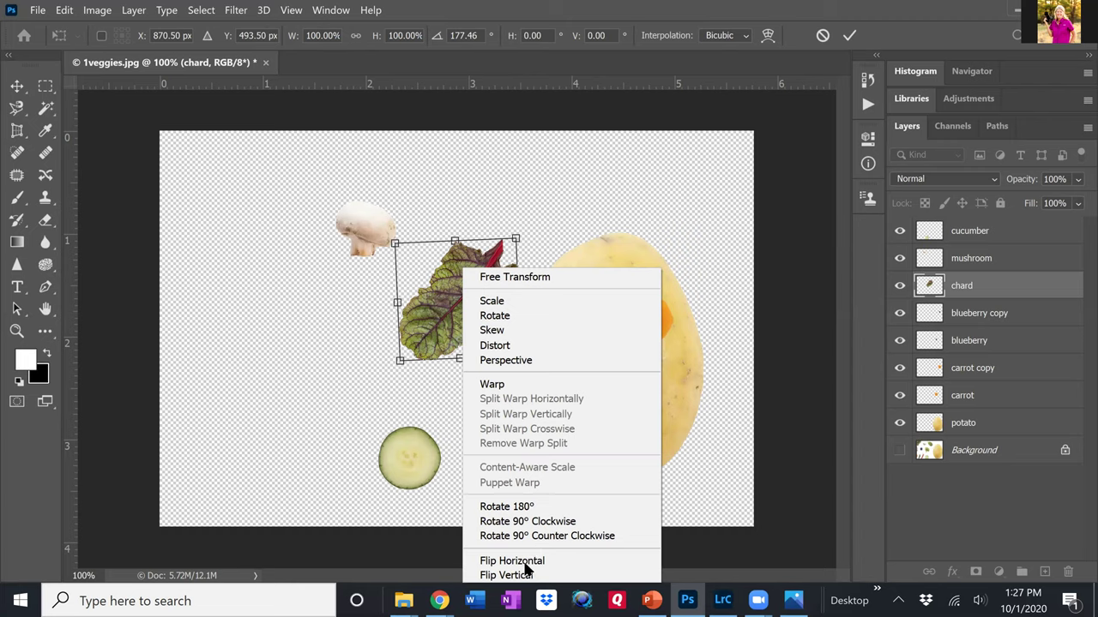
left_click(439, 288)
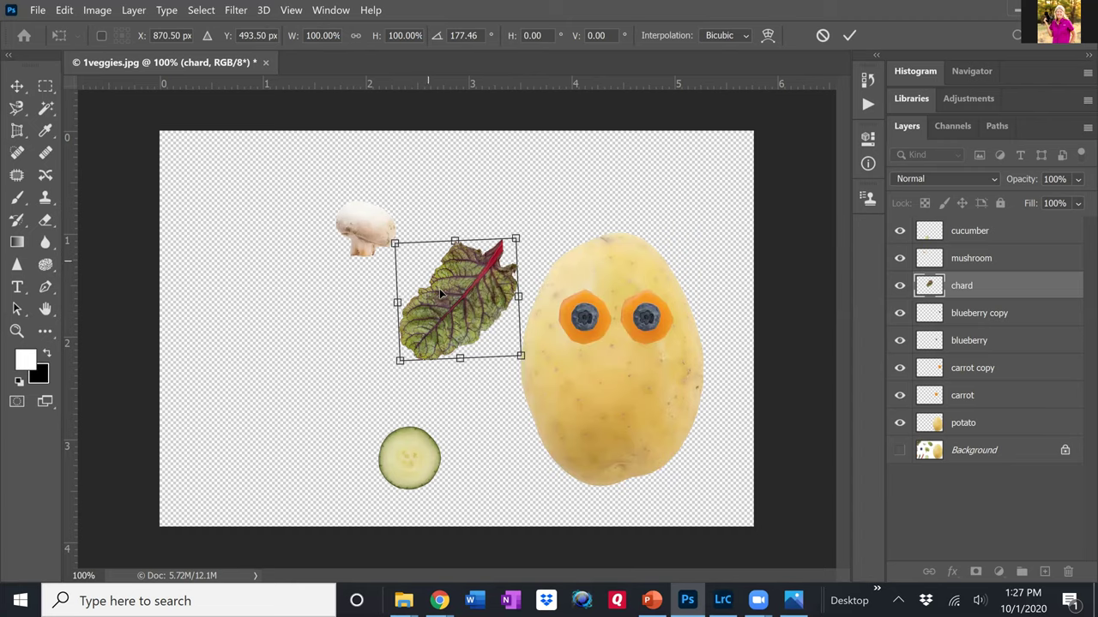
key("Return")
left_click_drag(520, 294, 506, 273)
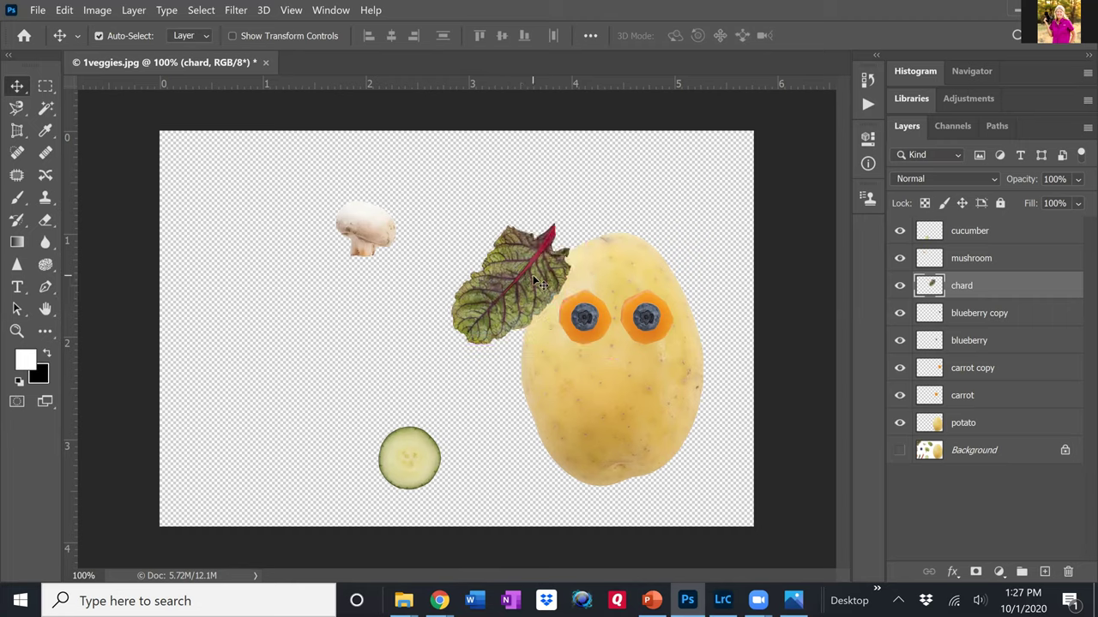
right_click(1012, 286)
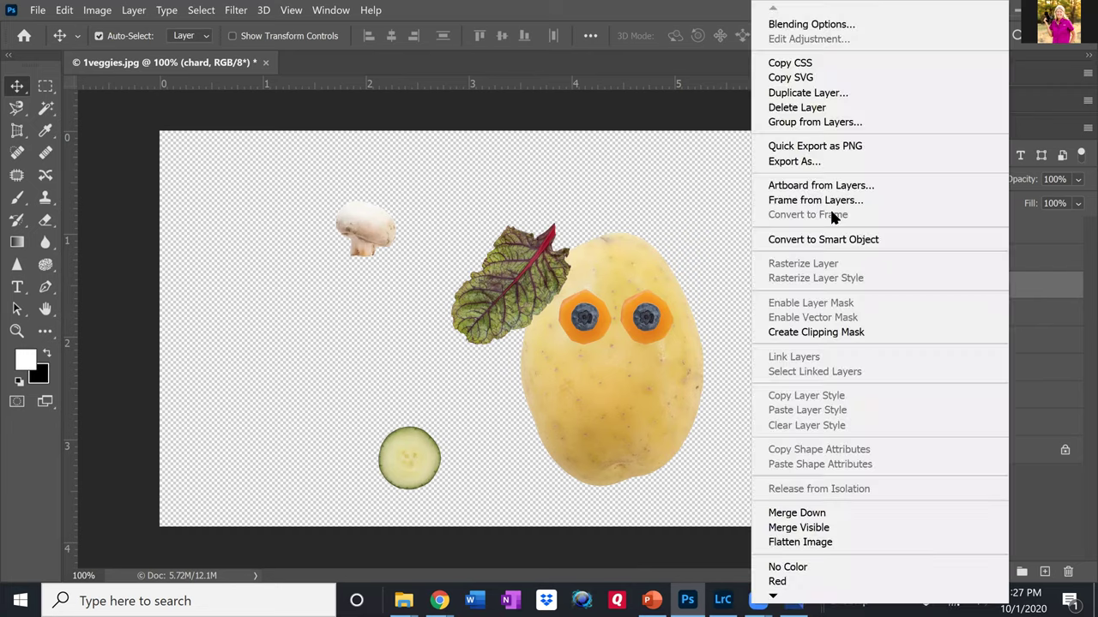
left_click(795, 92)
Create the chard copy layer, move it up and right over the potato, and tilt it.
left_click(531, 104)
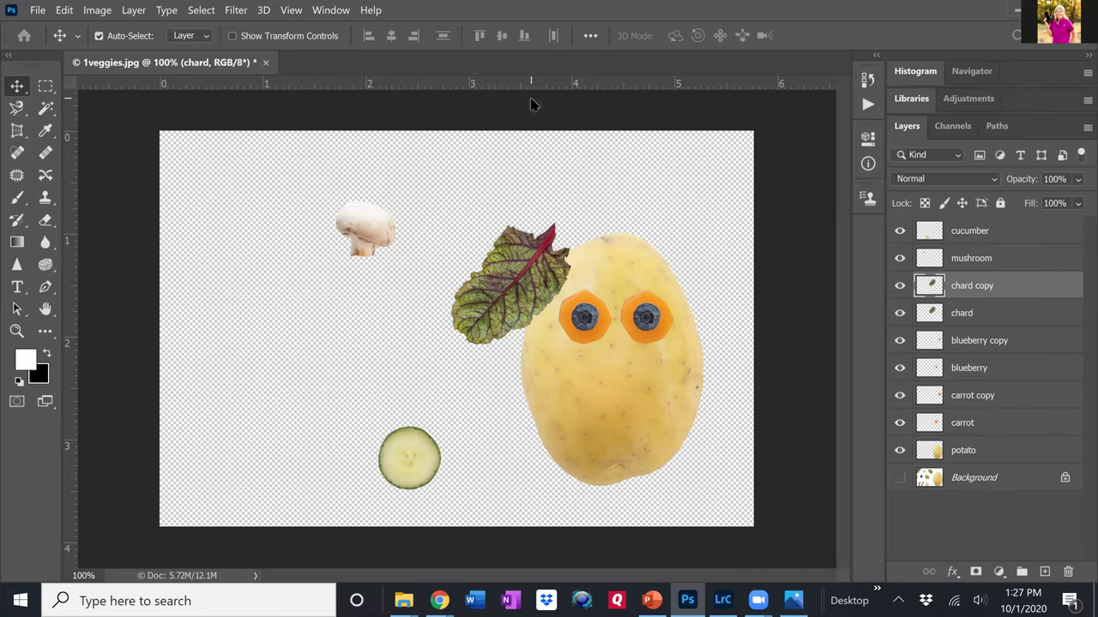
left_click_drag(559, 255, 606, 221)
key("ctrl")
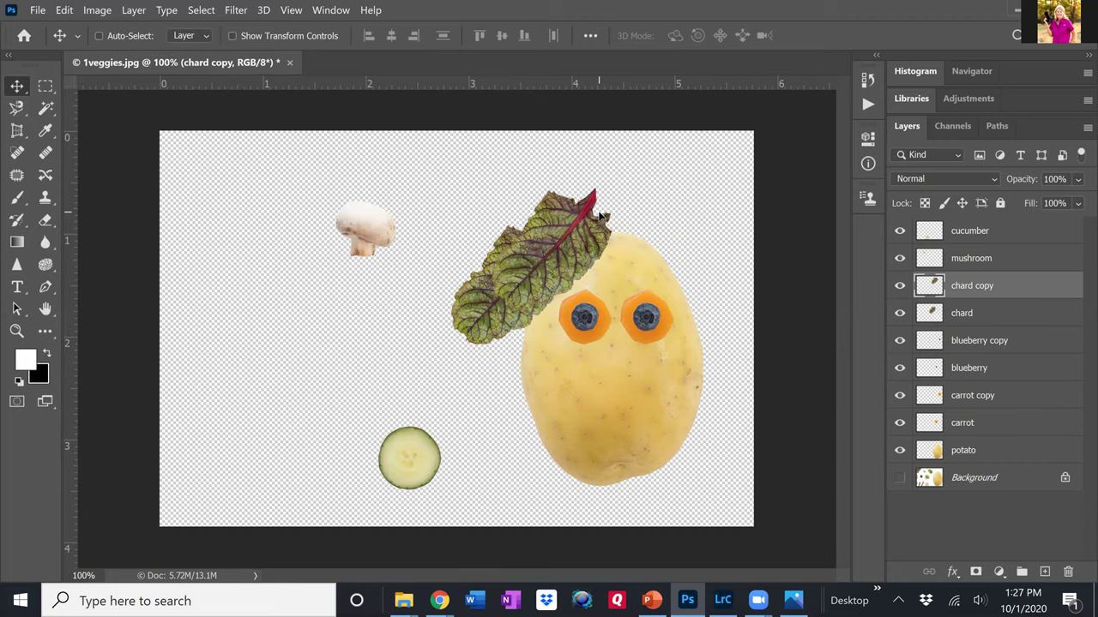
key("ctrl+t")
left_click_drag(621, 163, 632, 239)
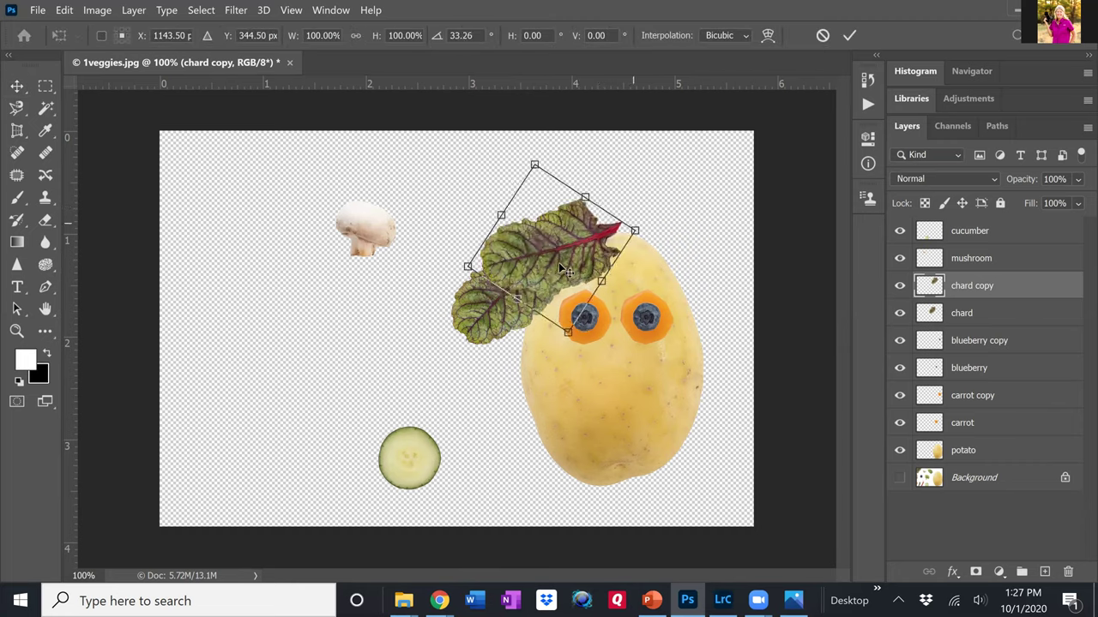
key("Return")
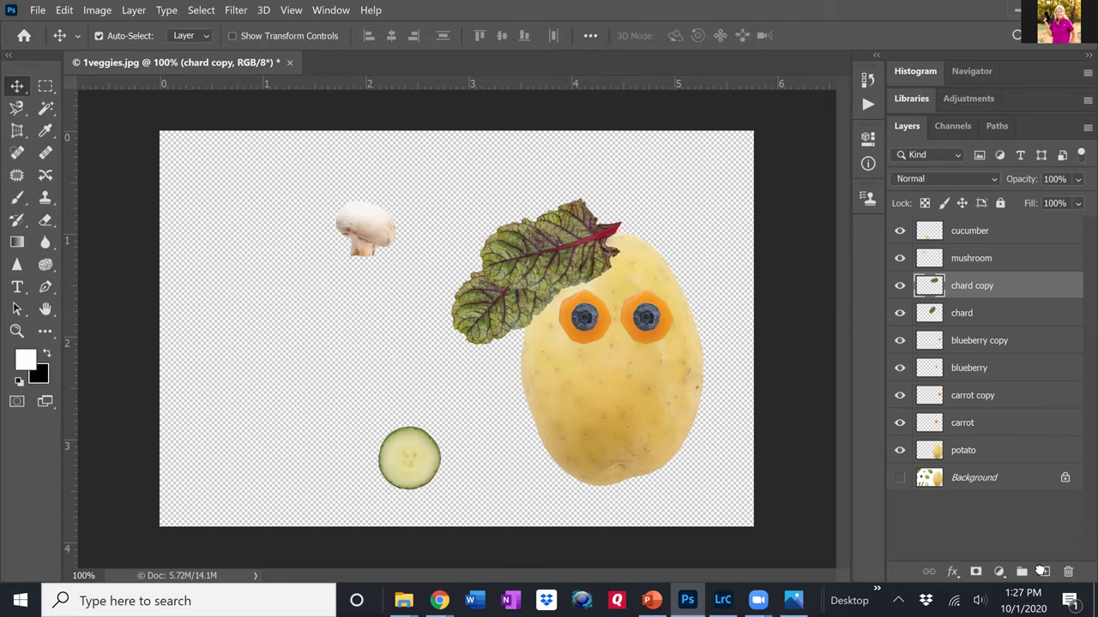
Duplicate into chard copy 2 and chard copy 3, shifting each further right along the potato's top.
left_click_drag(988, 286, 988, 291)
right_click(987, 286)
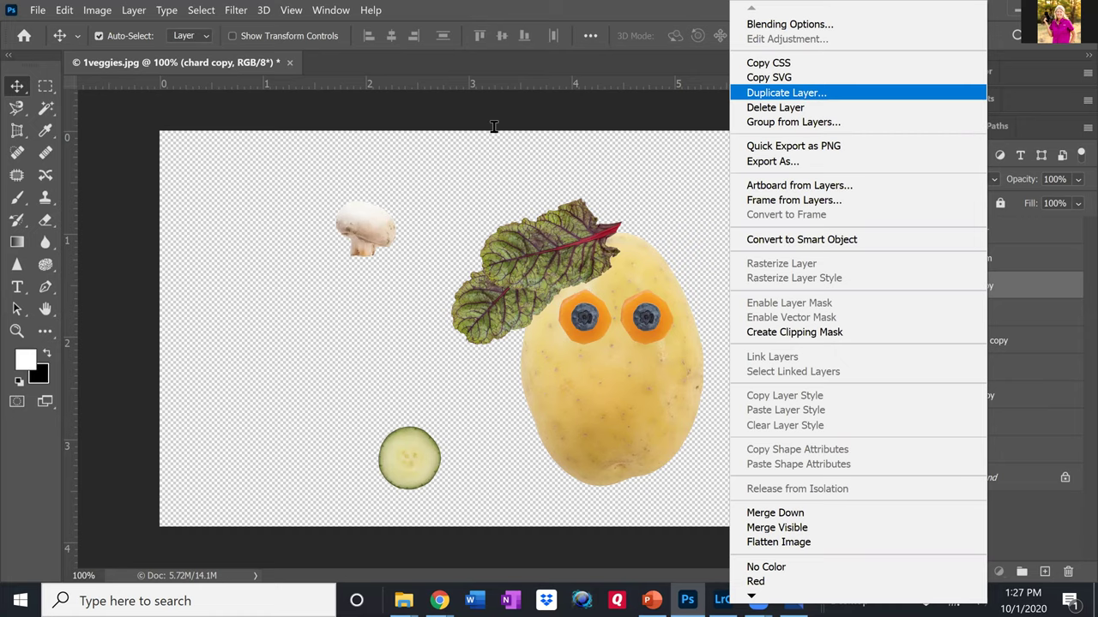
left_click(806, 92)
left_click(538, 105)
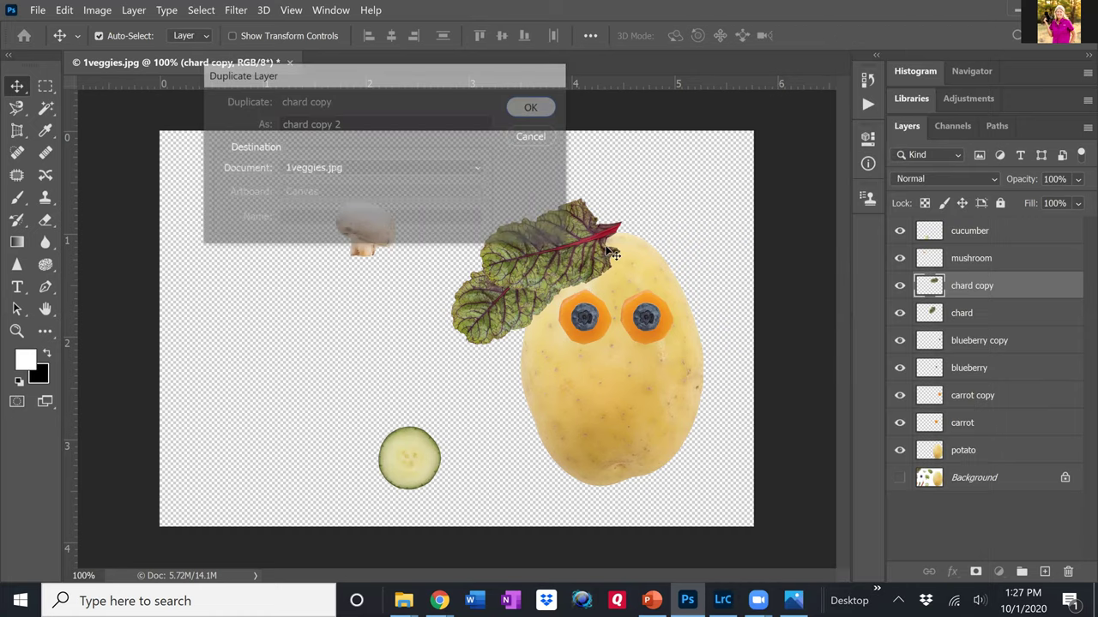
left_click_drag(535, 232, 597, 218)
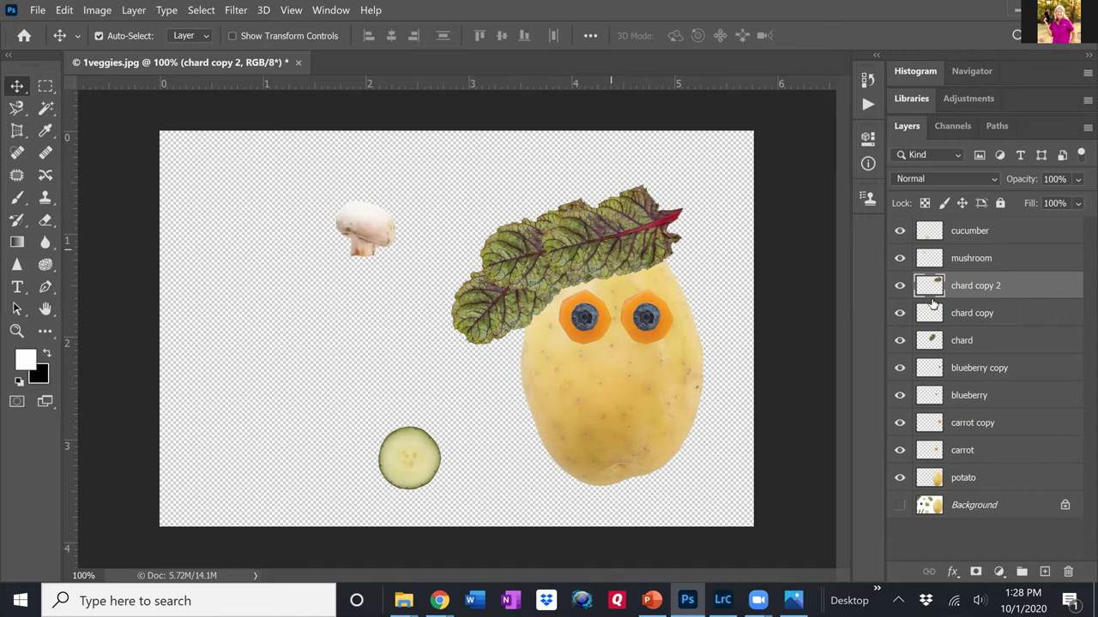
right_click(969, 286)
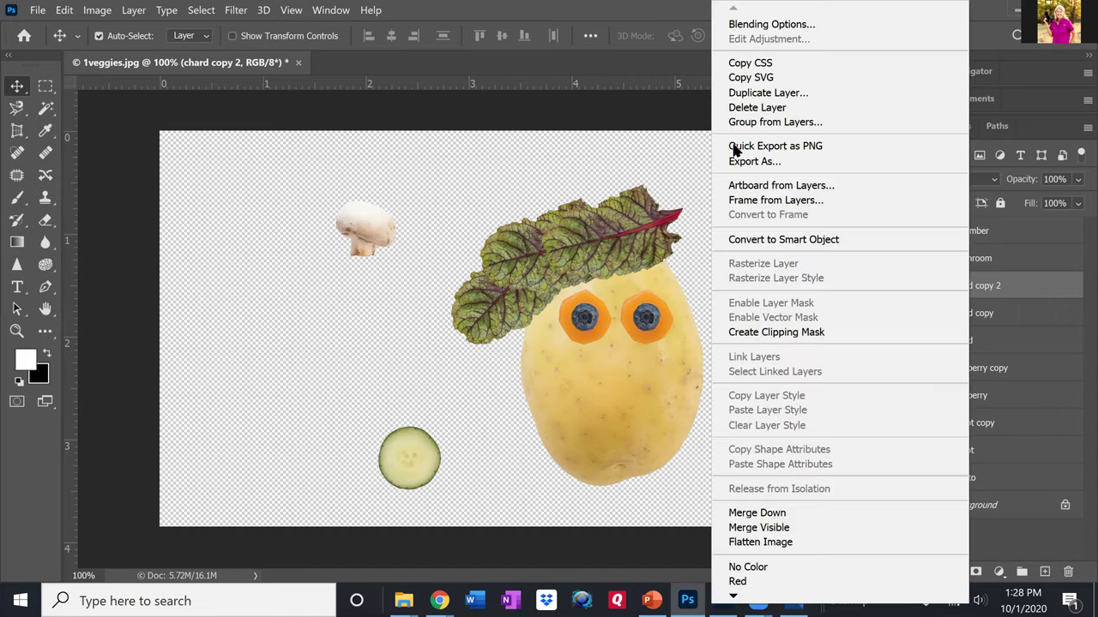
left_click(735, 92)
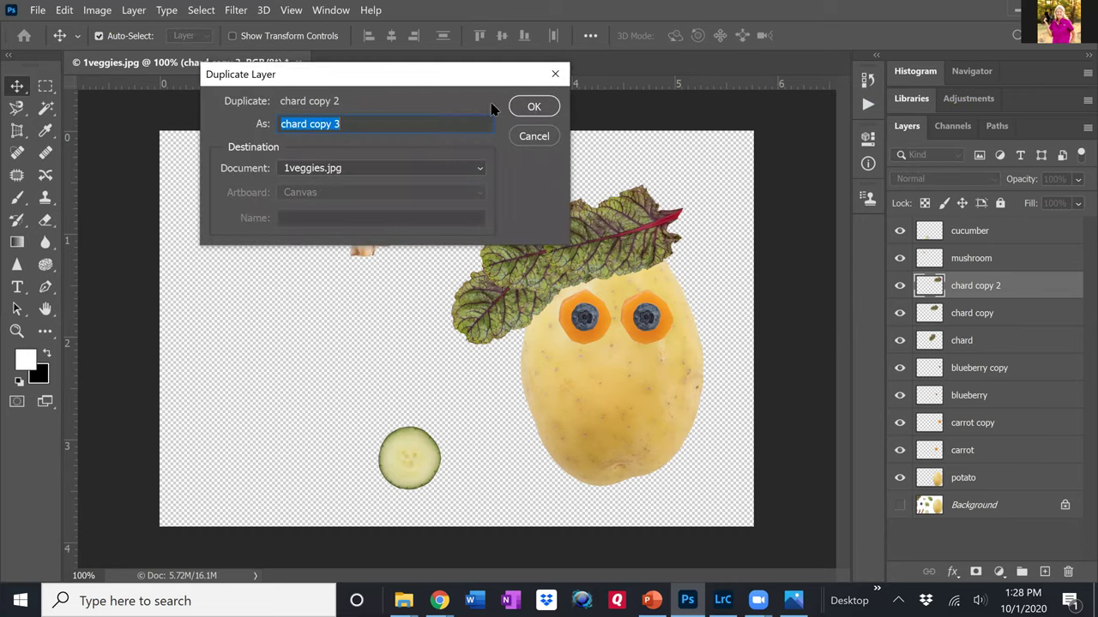
left_click(526, 105)
left_click_drag(615, 227, 674, 244)
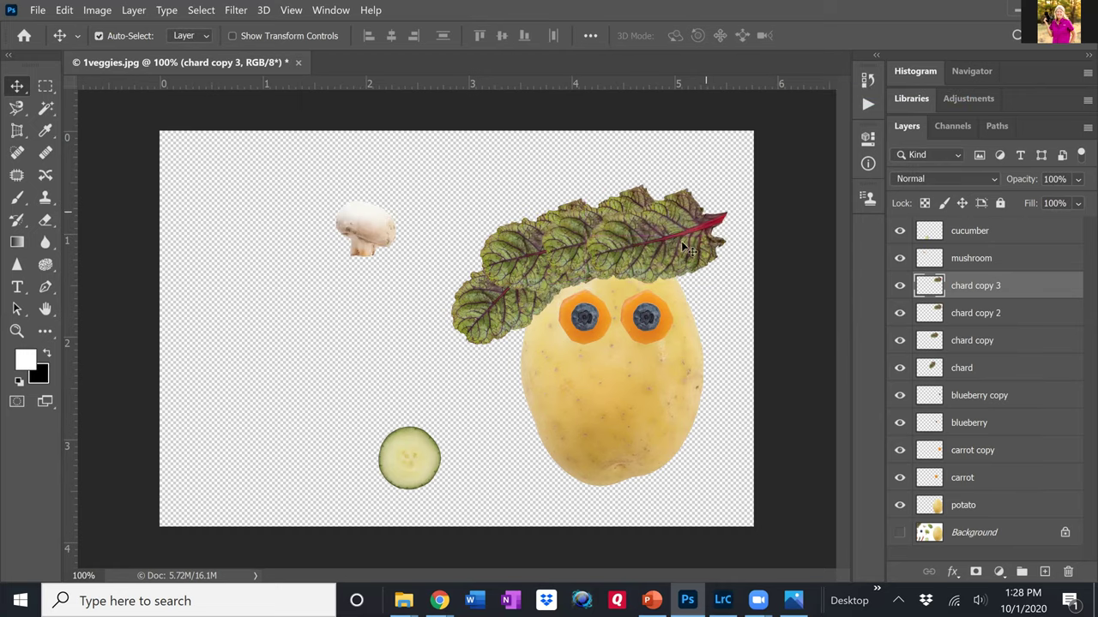
Flip the chard copy 3 leaf horizontally, tilt it, and place it at the potato's top right.
right_click(680, 229)
left_click(661, 234)
key("ctrl+t")
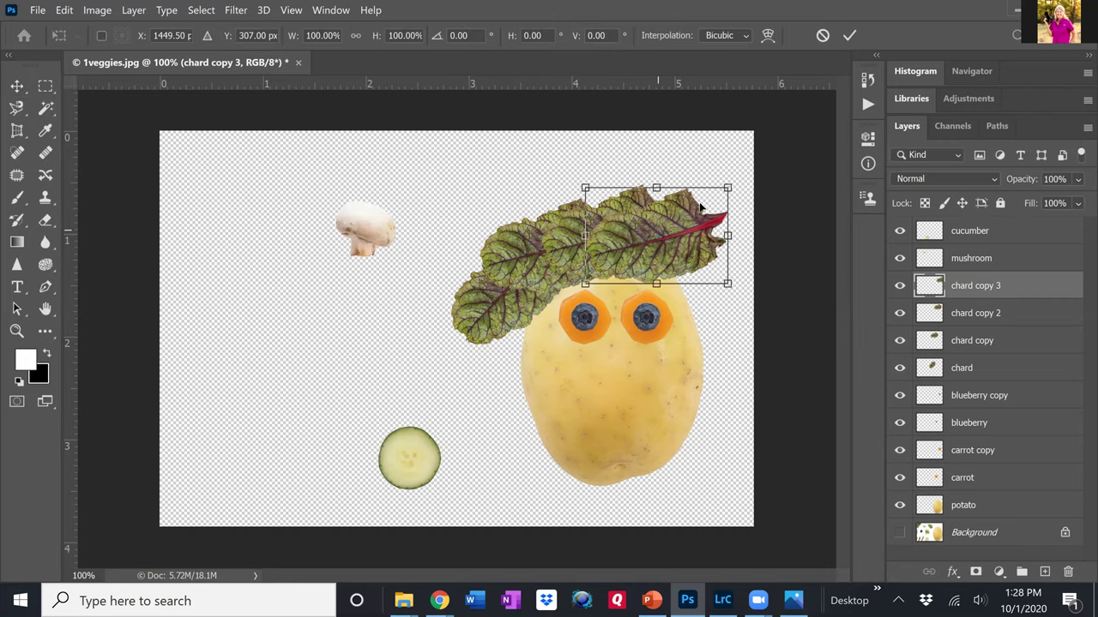
right_click(671, 216)
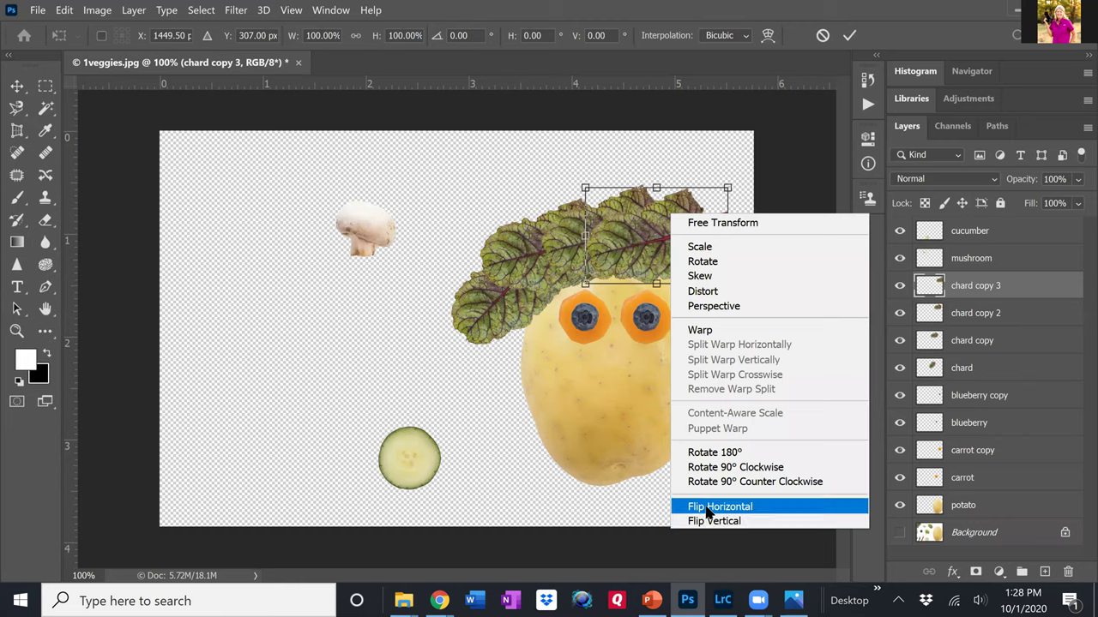
left_click(709, 512)
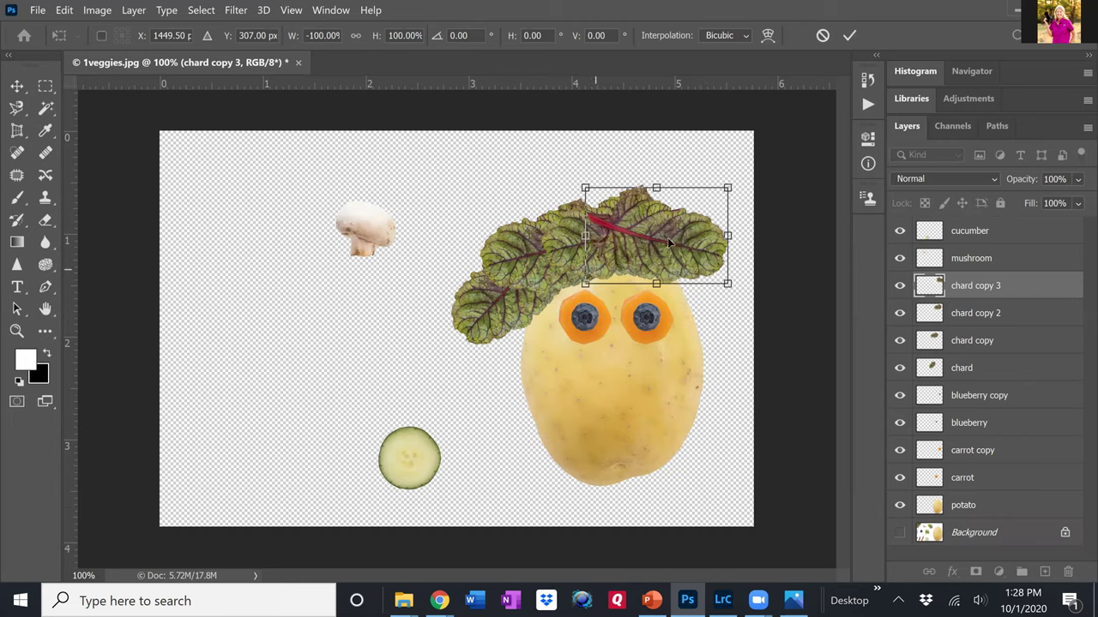
left_click_drag(669, 243, 674, 277)
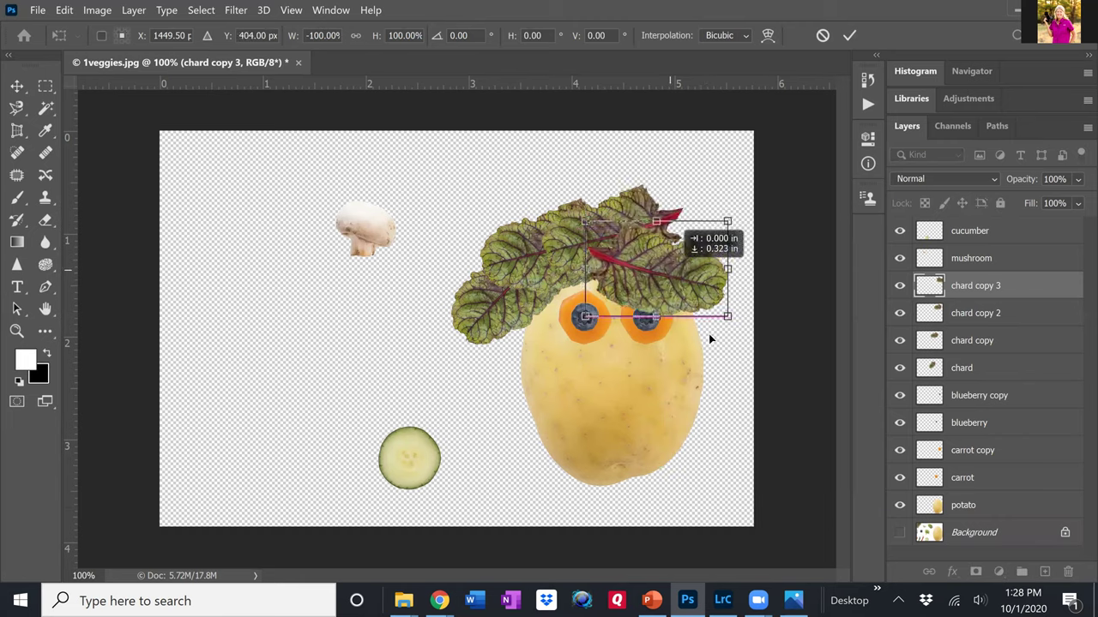
mouse_move(709, 340)
left_mouse_down()
mouse_move(742, 308)
mouse_move(740, 329)
mouse_move(715, 349)
left_mouse_up()
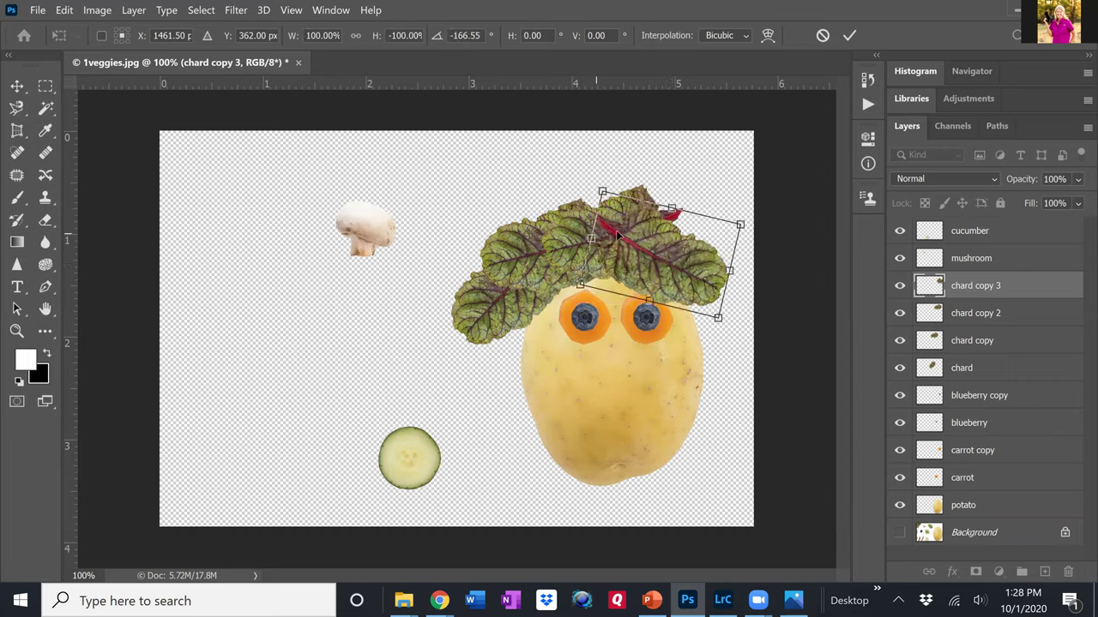
left_click_drag(618, 234, 648, 259)
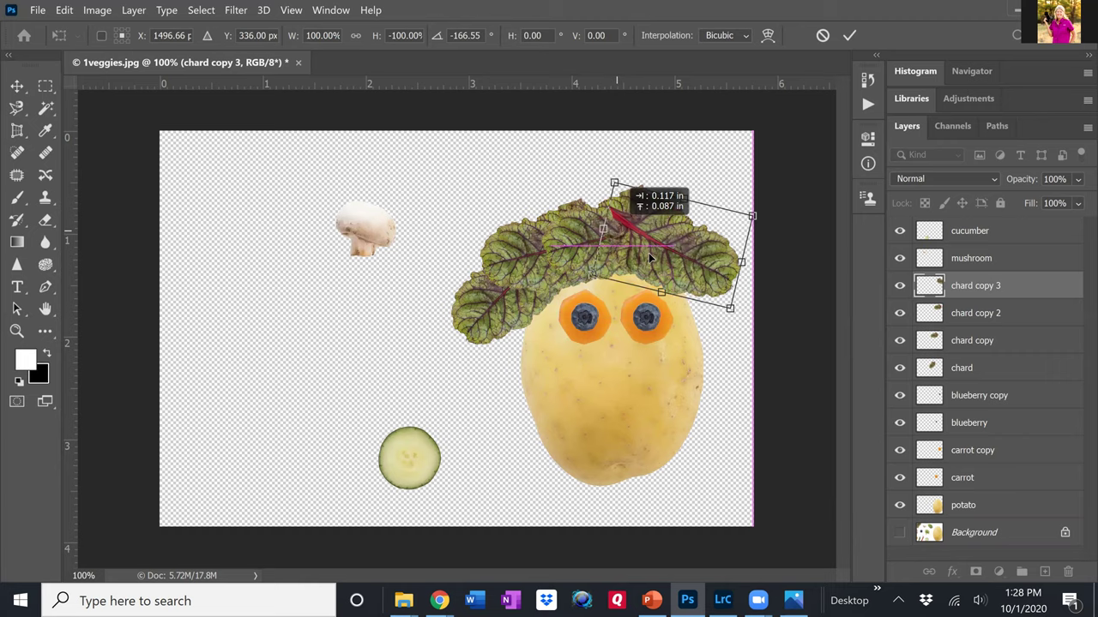
key("Return")
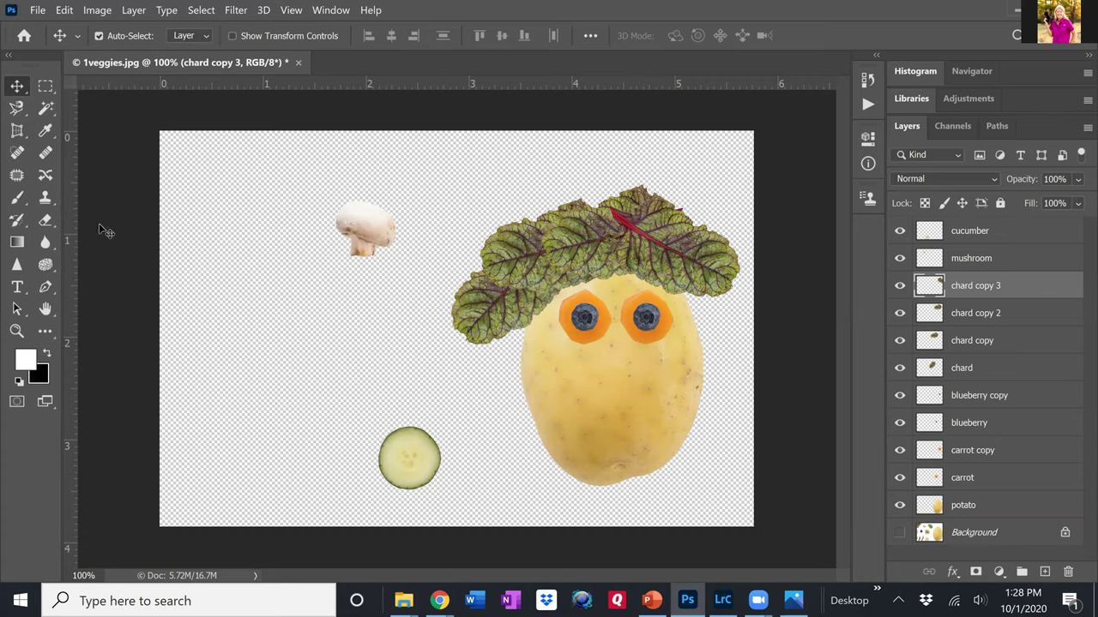
Erase the stray red stem tip with a size-90 eraser brush.
left_click(47, 223)
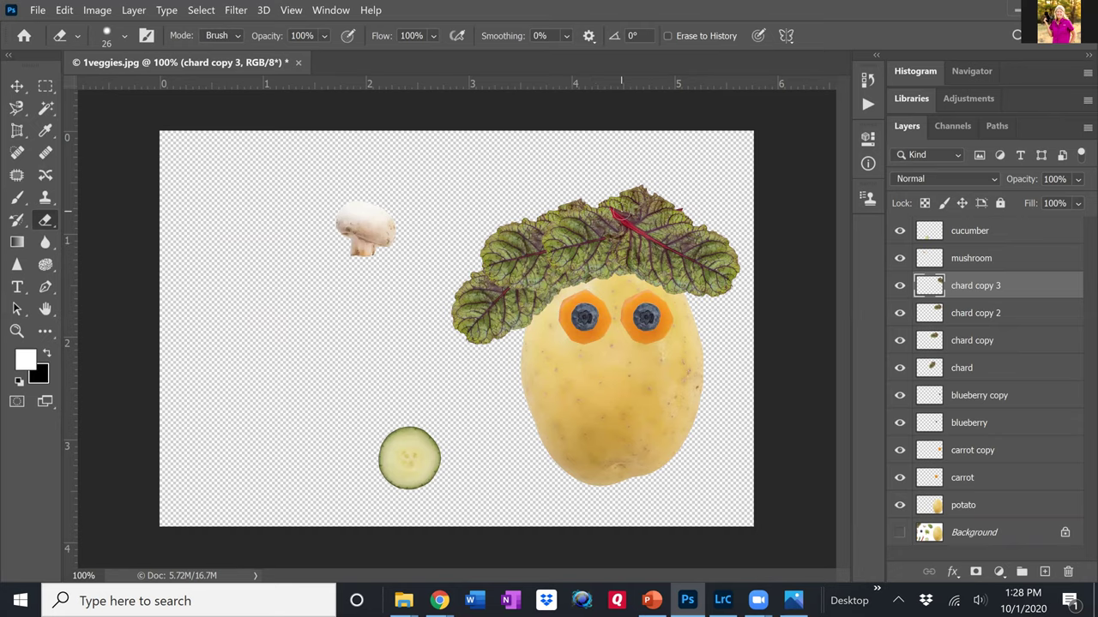
key("ctrl+plus")
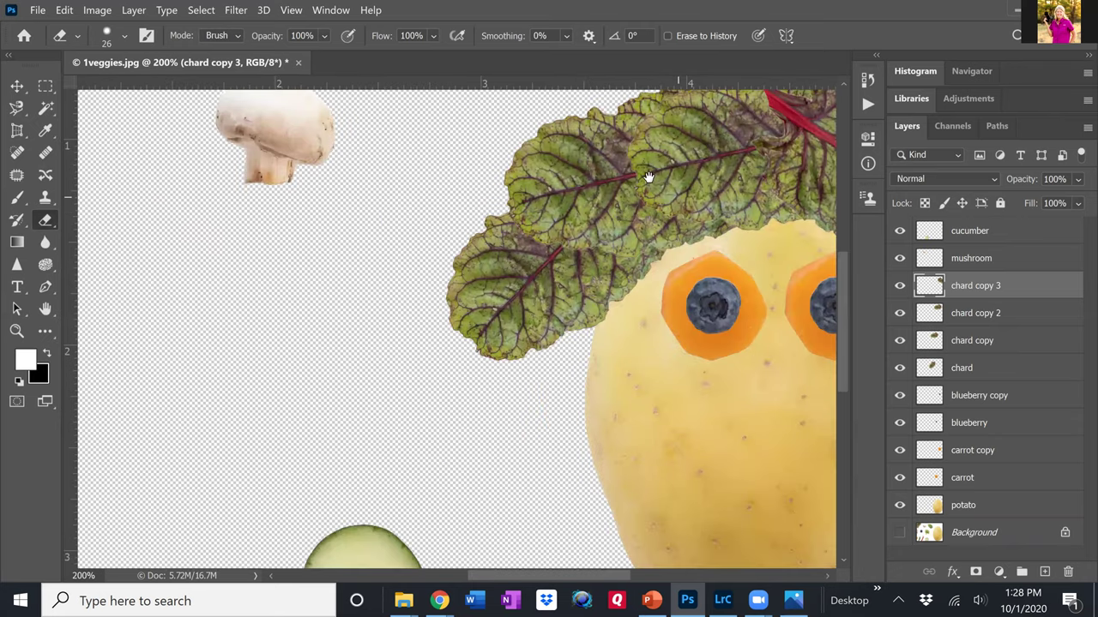
left_click_drag(648, 176, 403, 408)
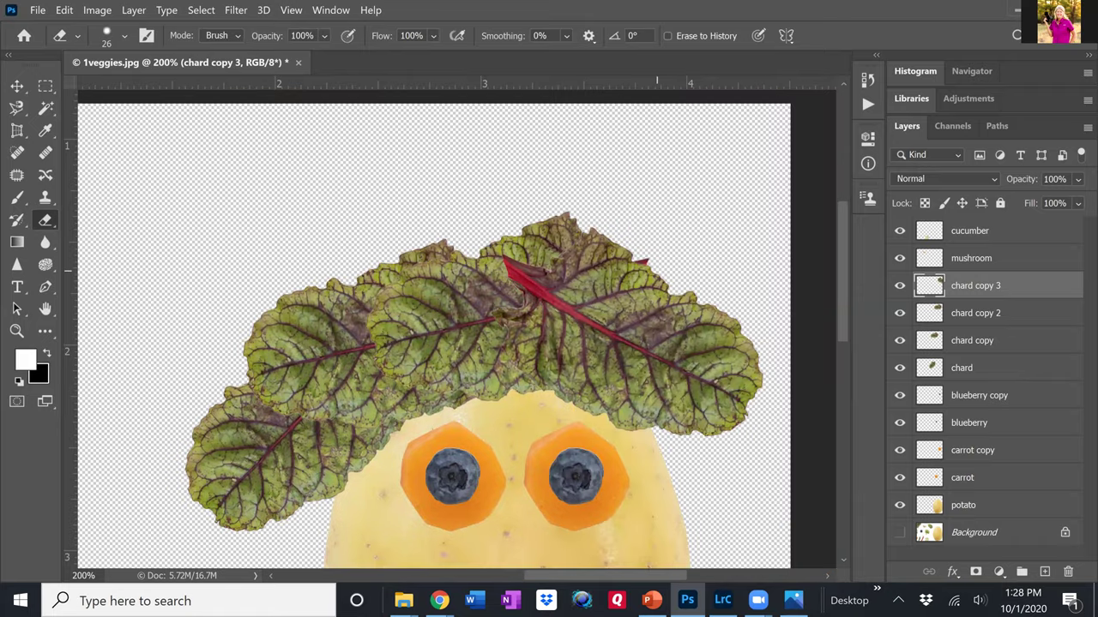
scroll(407, 299, "right", 3)
scroll(408, 299, "up", 1)
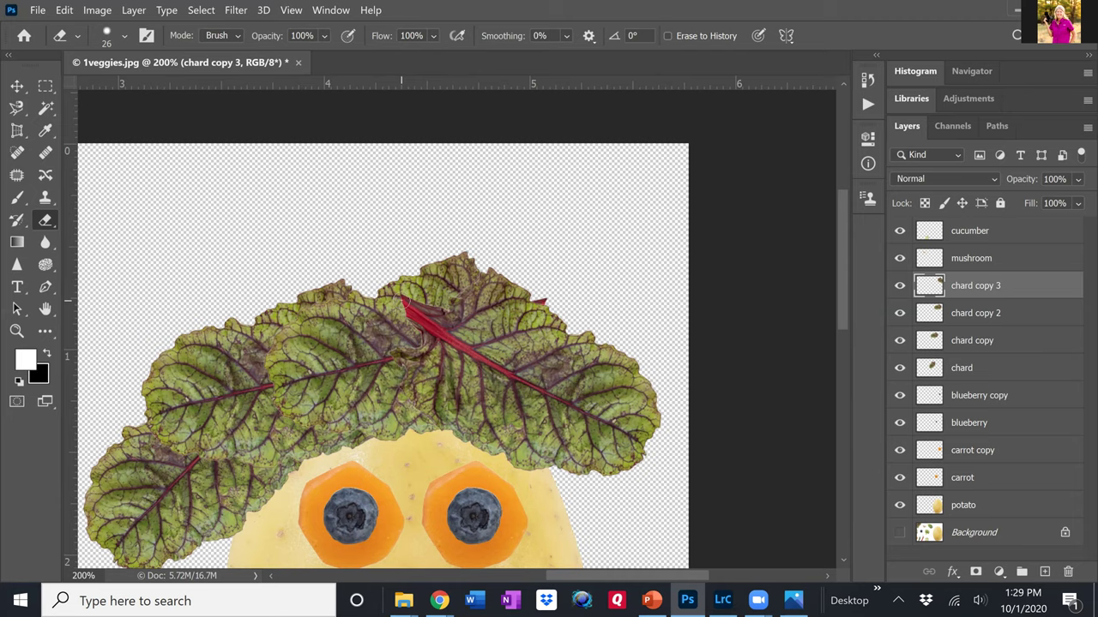
key("bracketright")
key("bracketright")
key("bracketright")
key("bracketright")
key("bracketleft")
key("bracketright")
key("bracketright")
key("bracketright")
left_click_drag(402, 302, 419, 319)
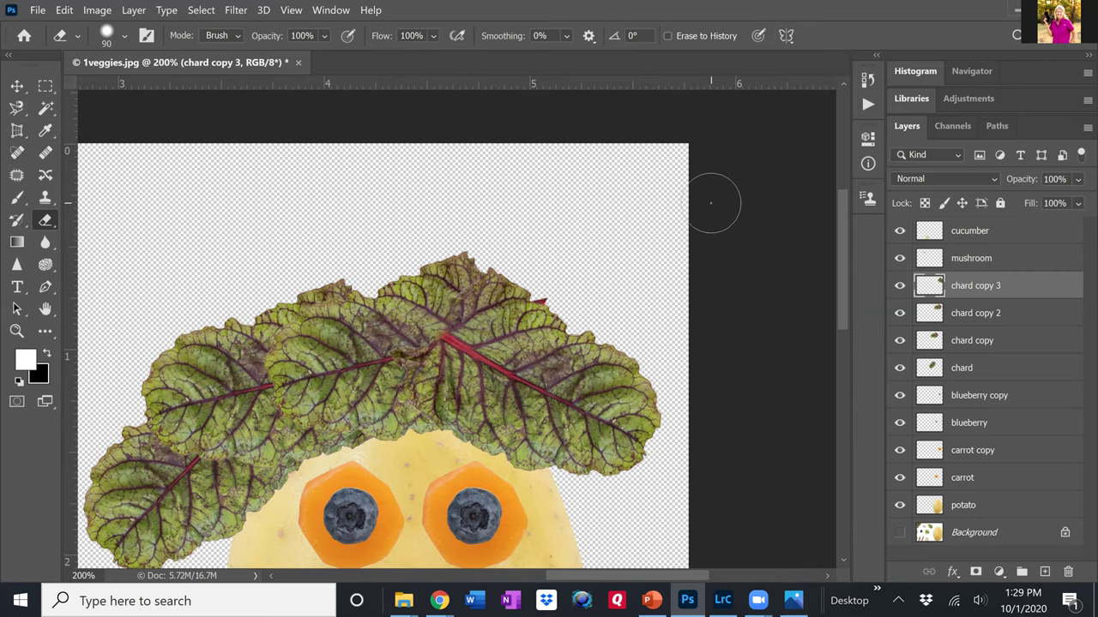
key("ctrl+minus")
key("ctrl+minus")
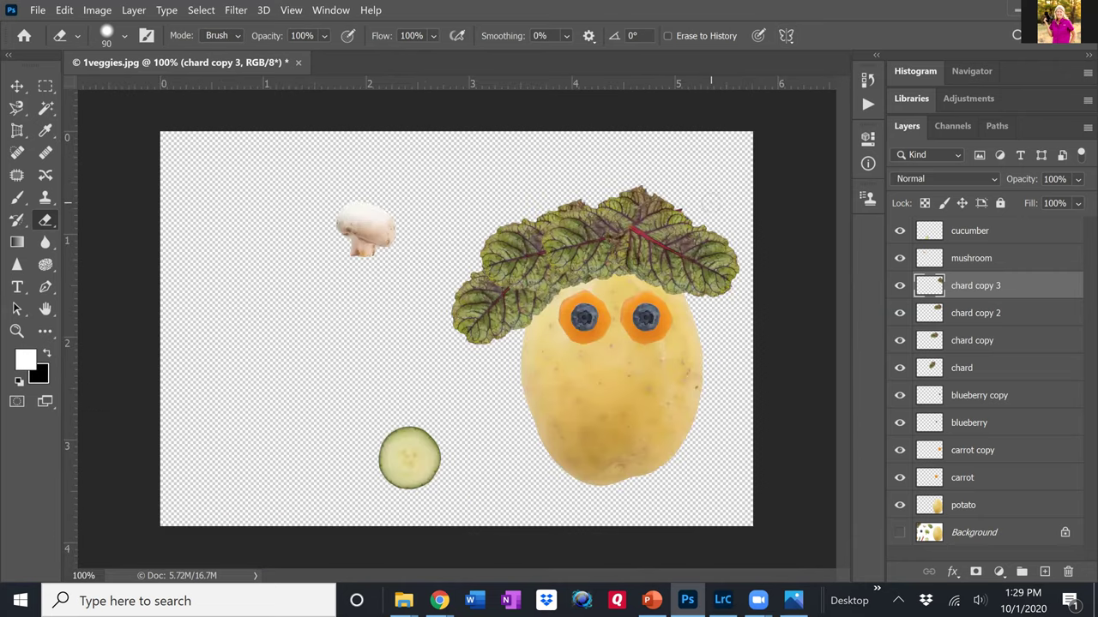
Zoom the view back to 100%.
key("ctrl+plus")
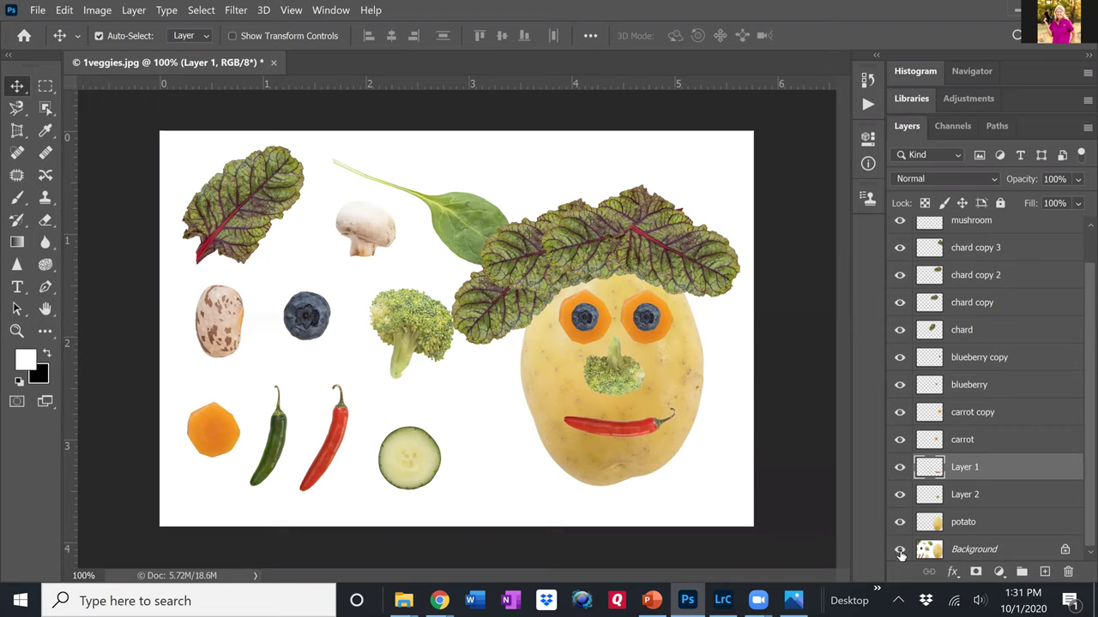
Hide the Background, mushroom and cucumber slice layers.
left_click(900, 549)
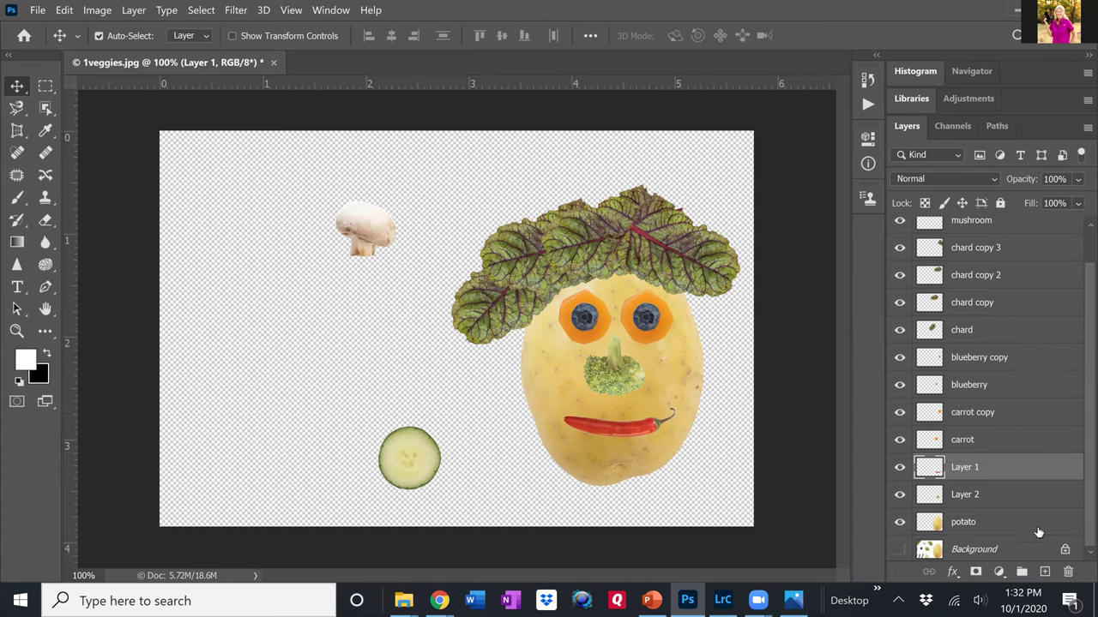
left_click(899, 223)
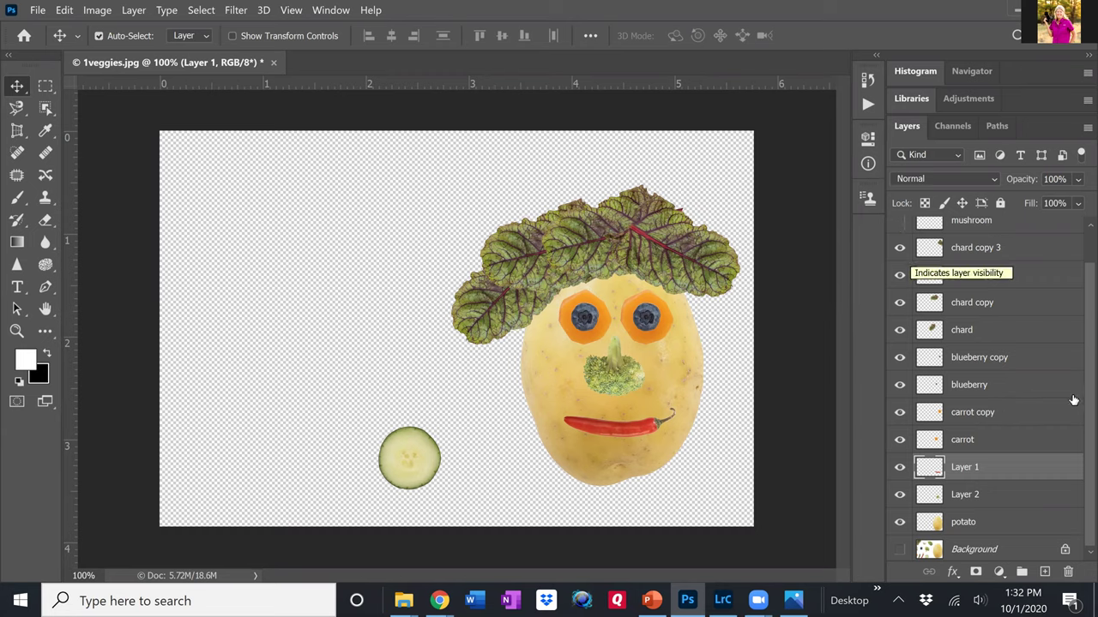
scroll(1077, 412, "up", 2)
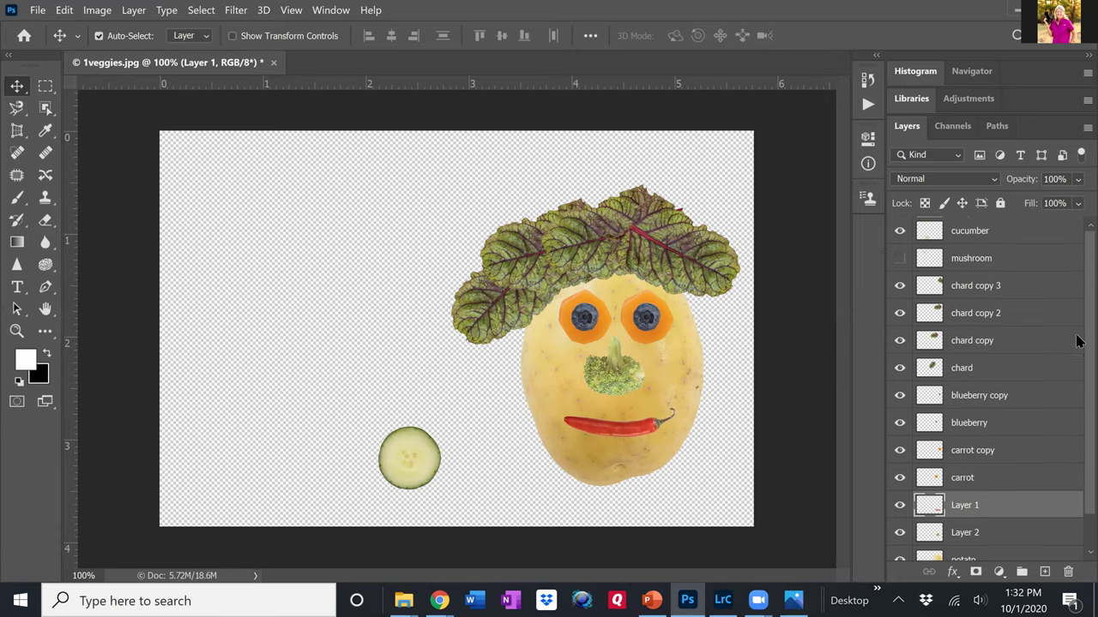
left_click(899, 231)
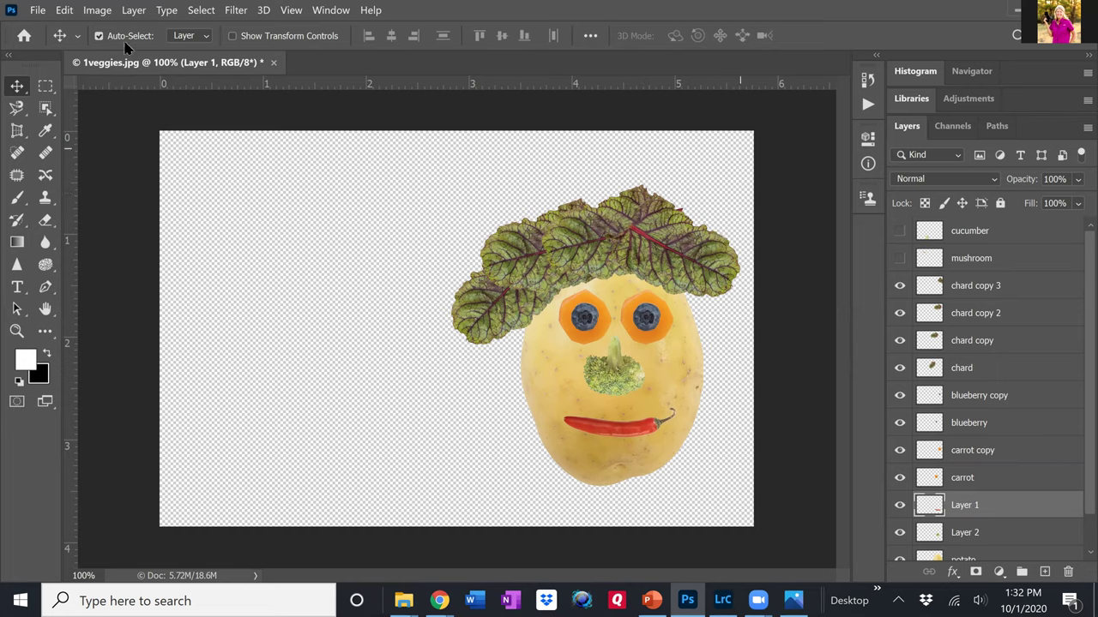
Switch to the Crop Tool and draw a crop area around the potato face.
left_click(14, 109)
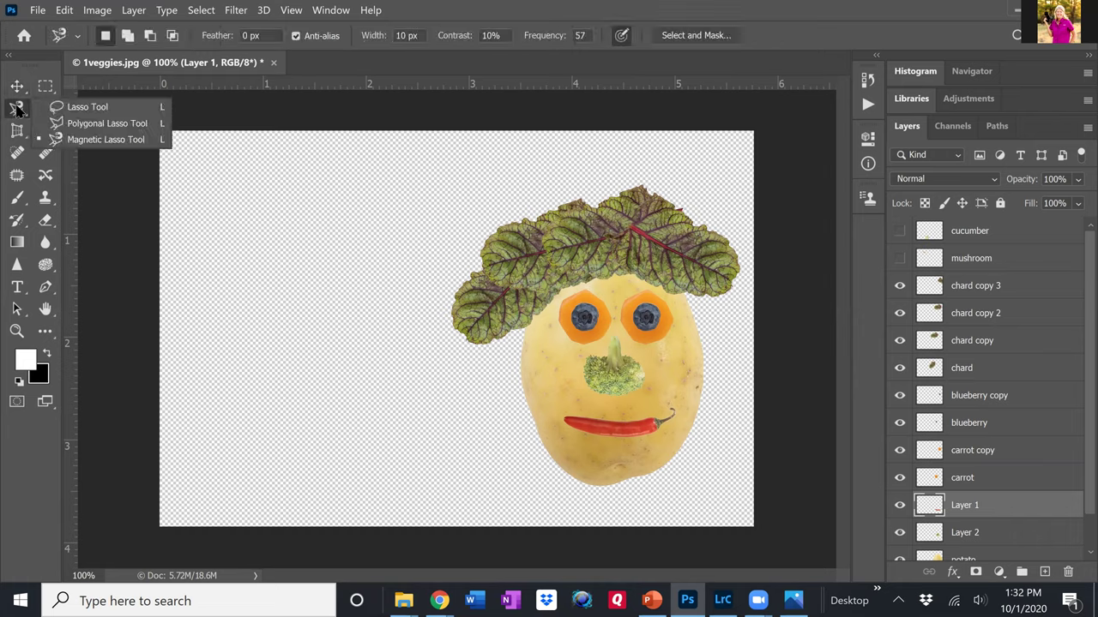
left_click(16, 110)
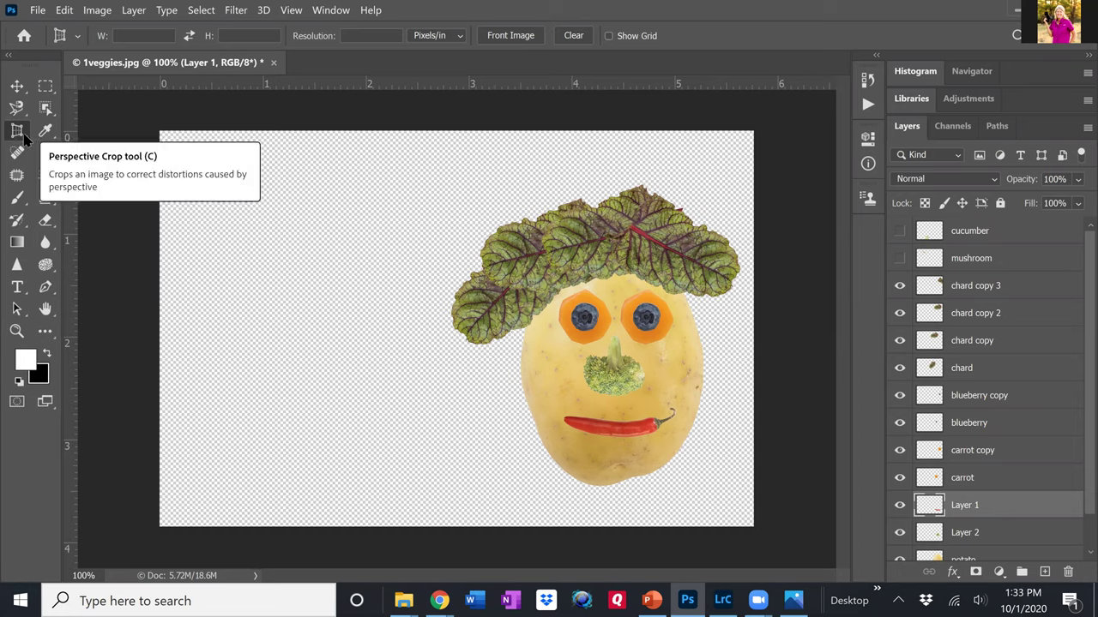
right_click(24, 139)
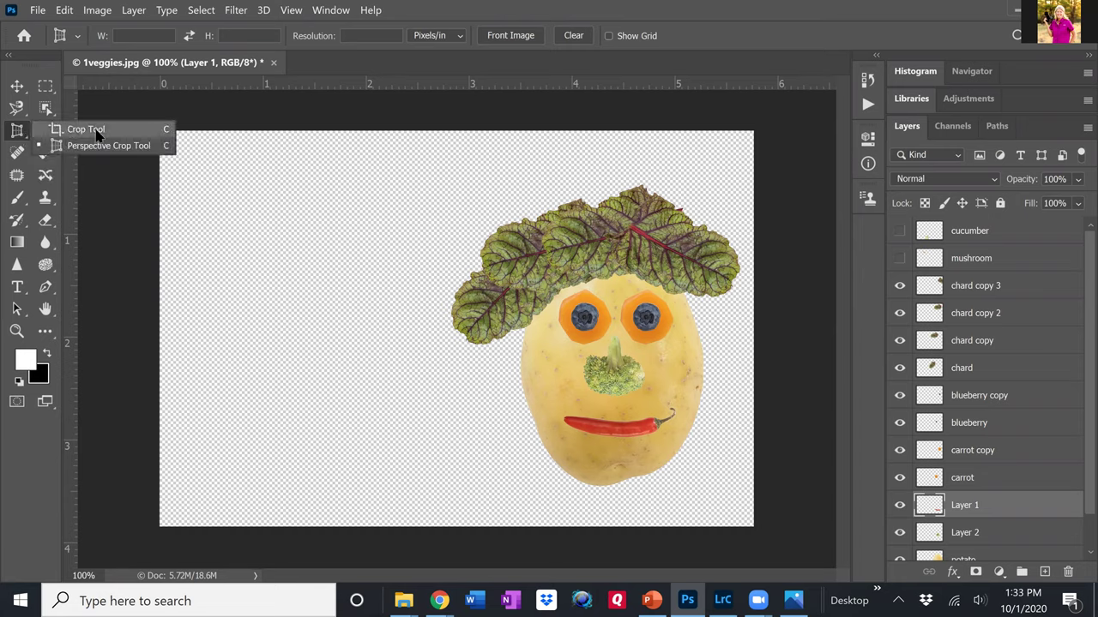
left_click(163, 131)
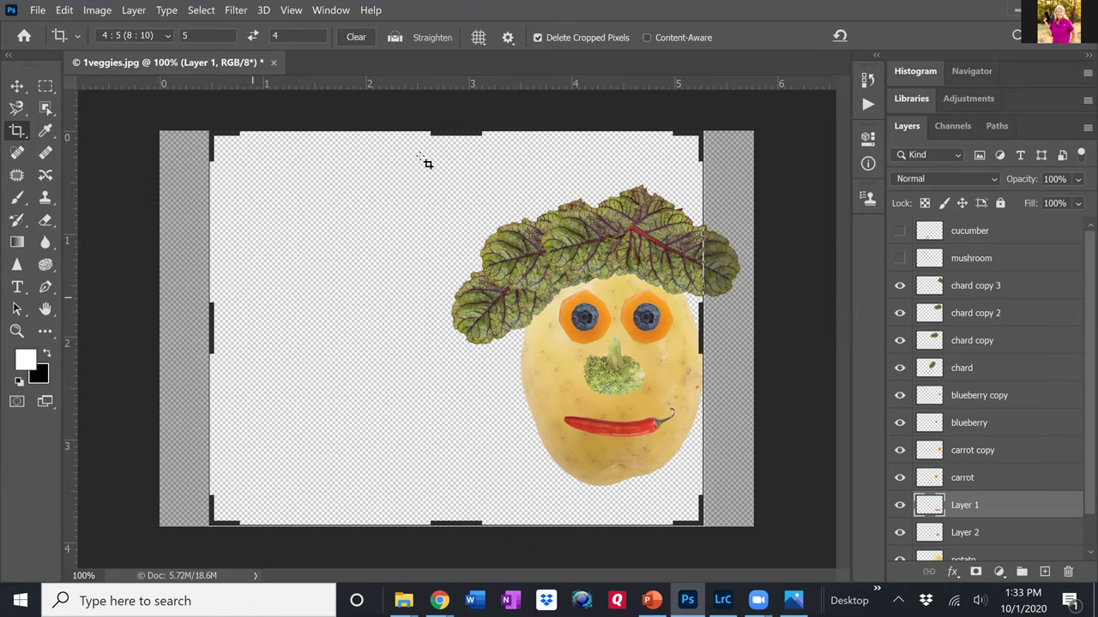
left_click_drag(420, 158, 747, 507)
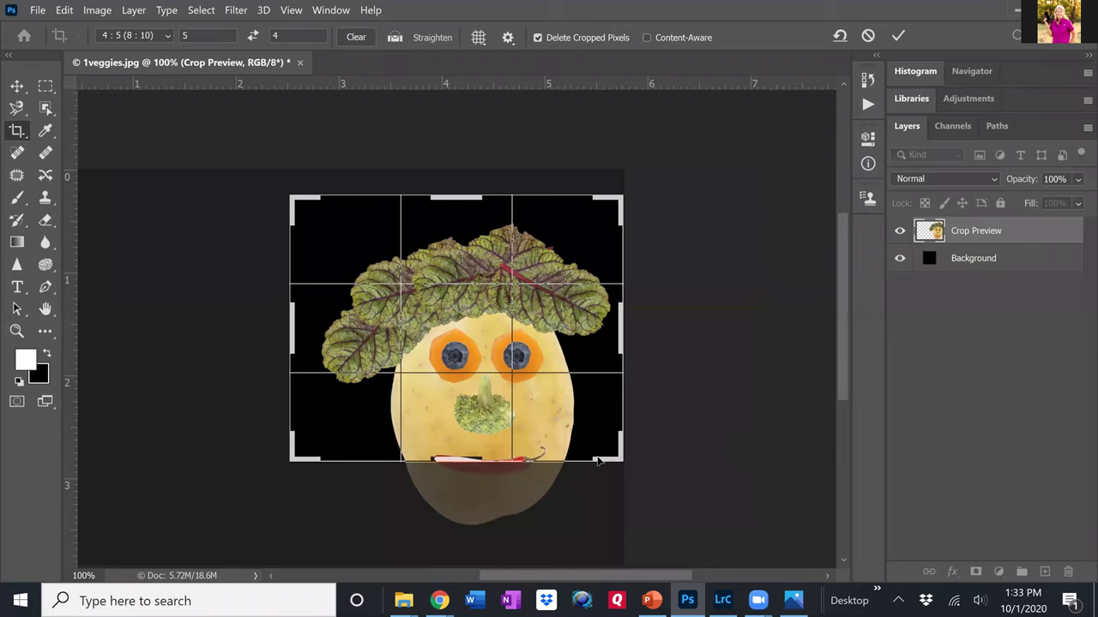
left_click_drag(612, 459, 602, 437)
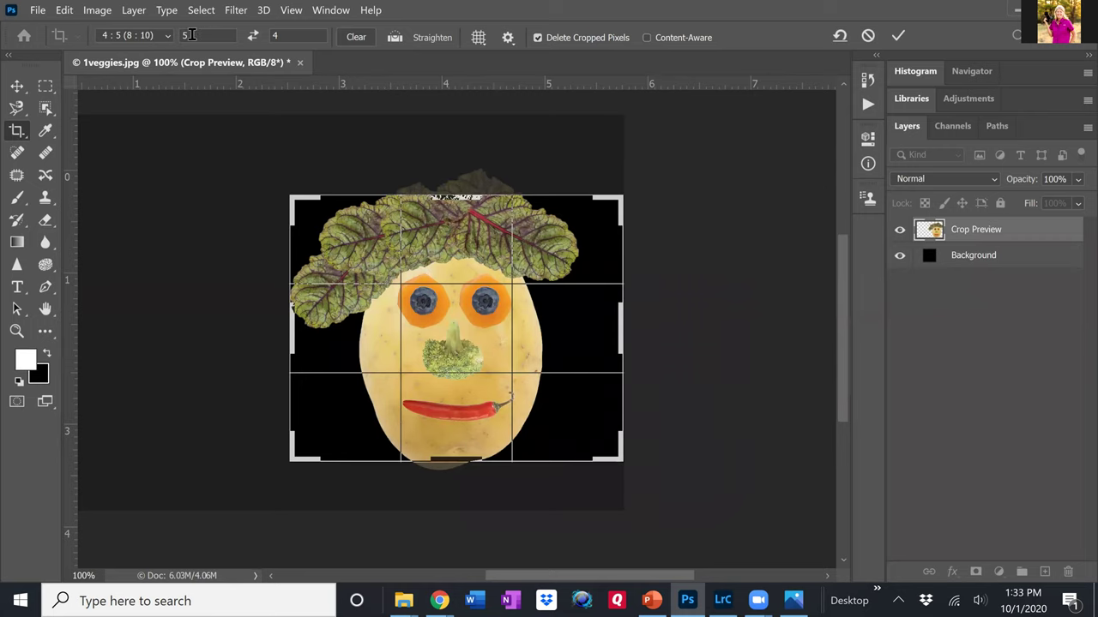
Clear the 5:4 ratio, extend the crop up, down and left, and apply it.
left_click(355, 38)
left_click_drag(445, 196, 443, 168)
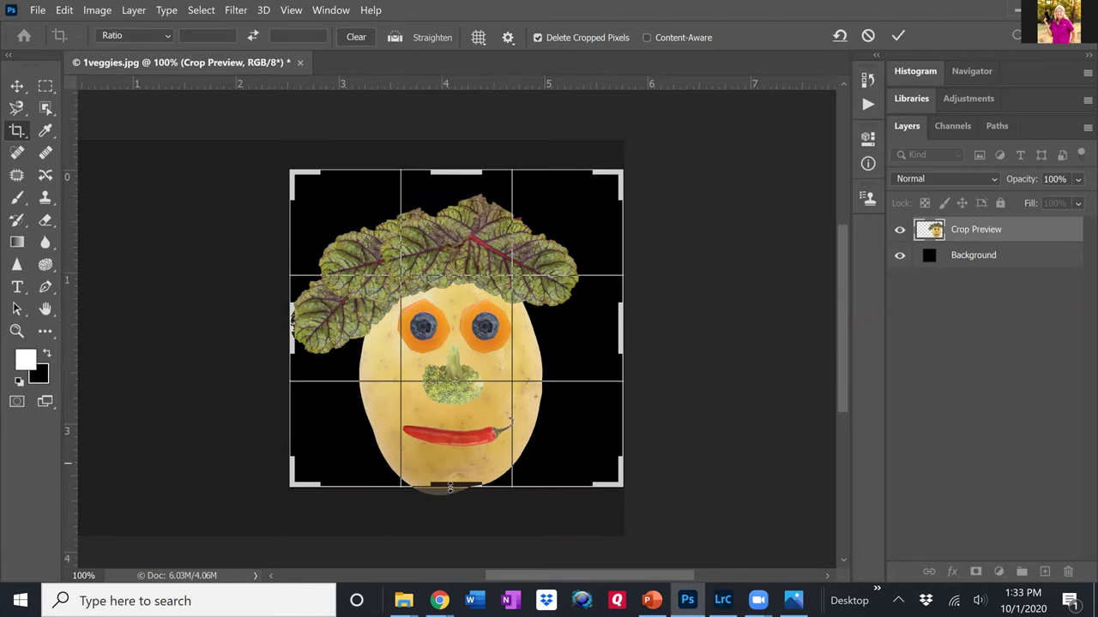
left_click_drag(451, 486, 451, 512)
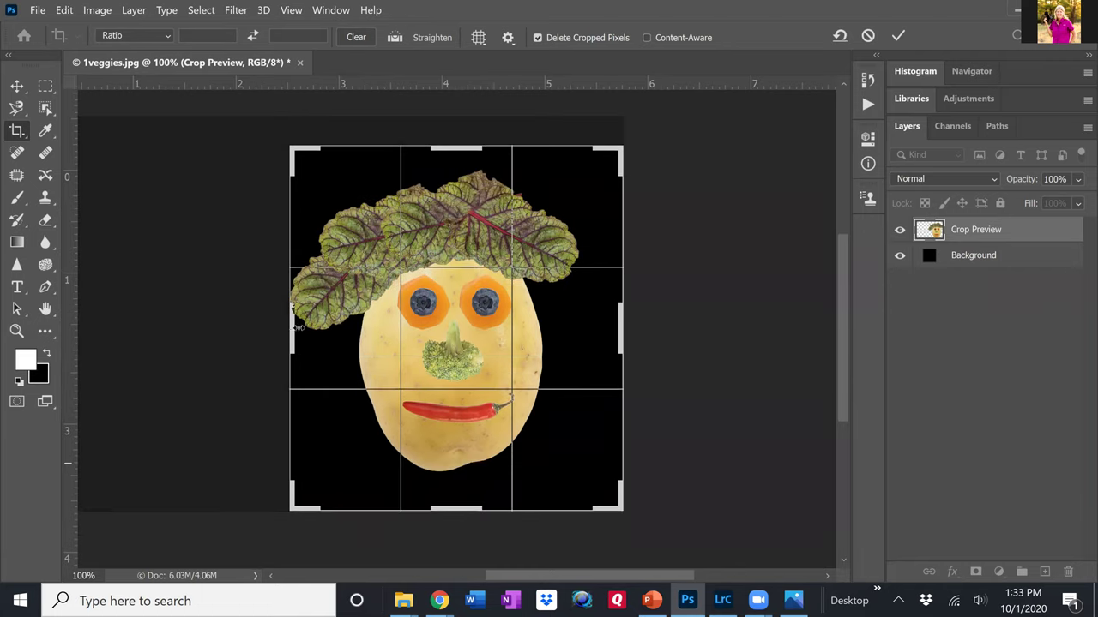
left_click_drag(290, 331, 268, 334)
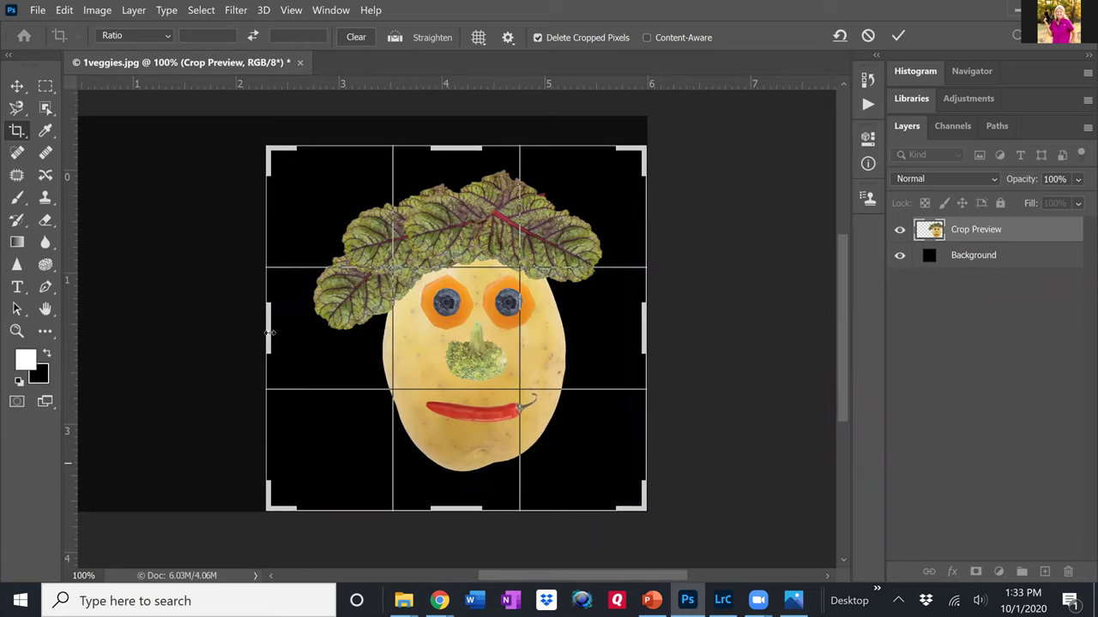
left_click(899, 36)
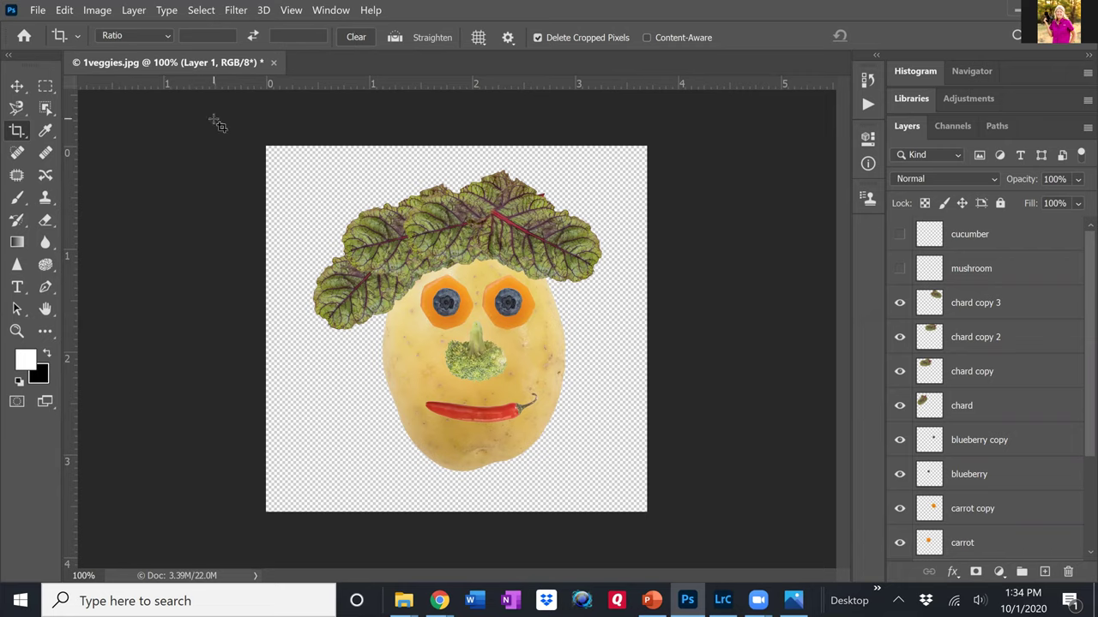
Open the File menu.
left_click(36, 10)
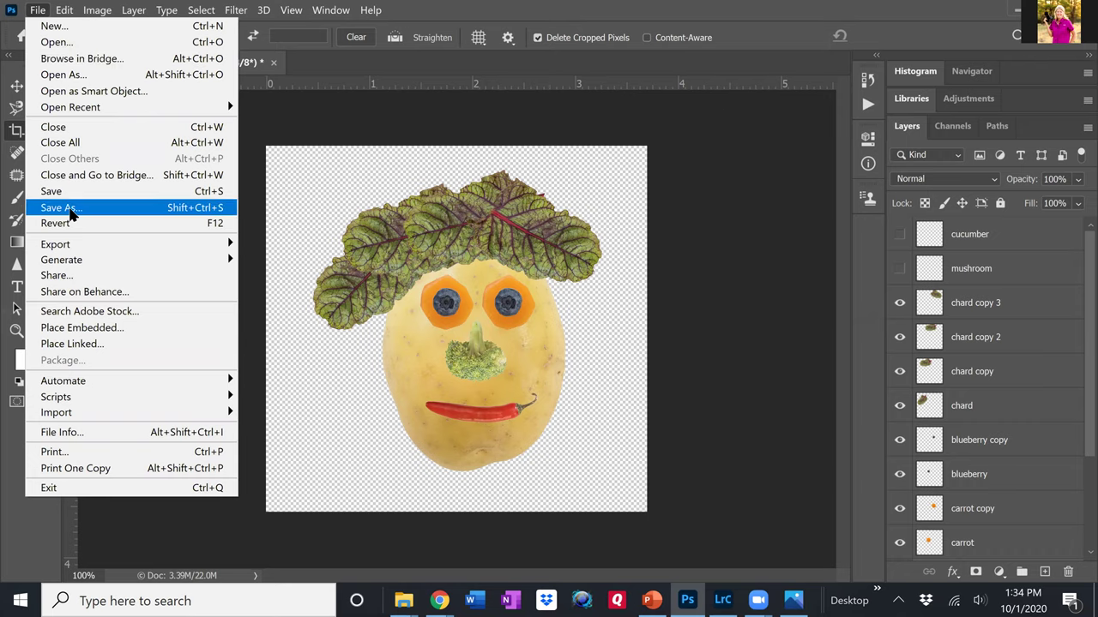
Save the image to the Desktop as 1veggies.psd in Photoshop PSD format.
left_click(72, 211)
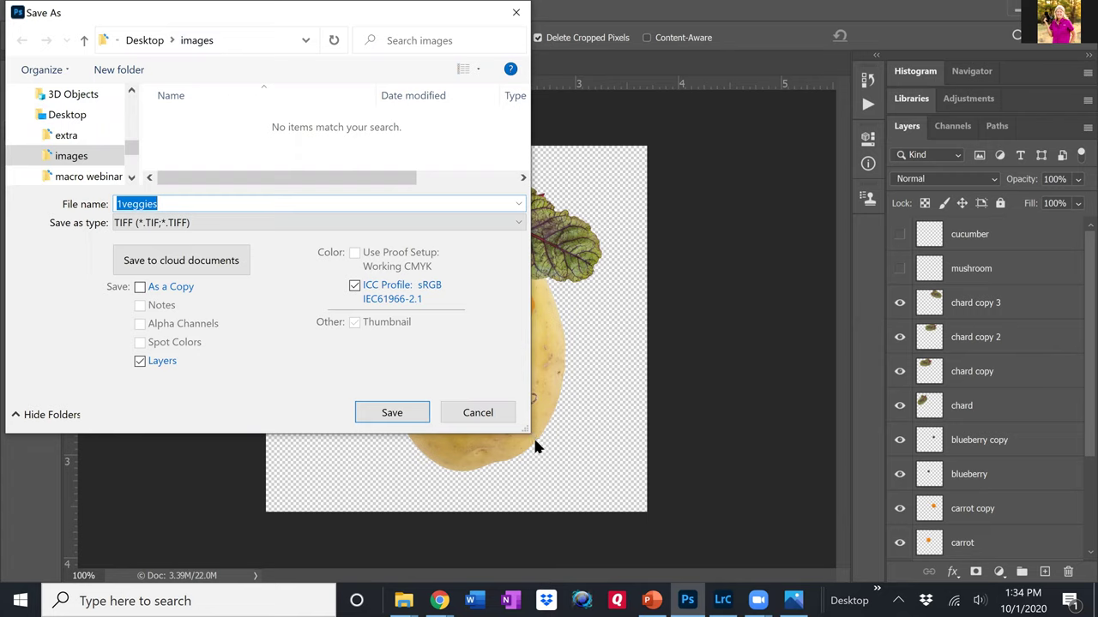
left_click_drag(643, 527, 644, 527)
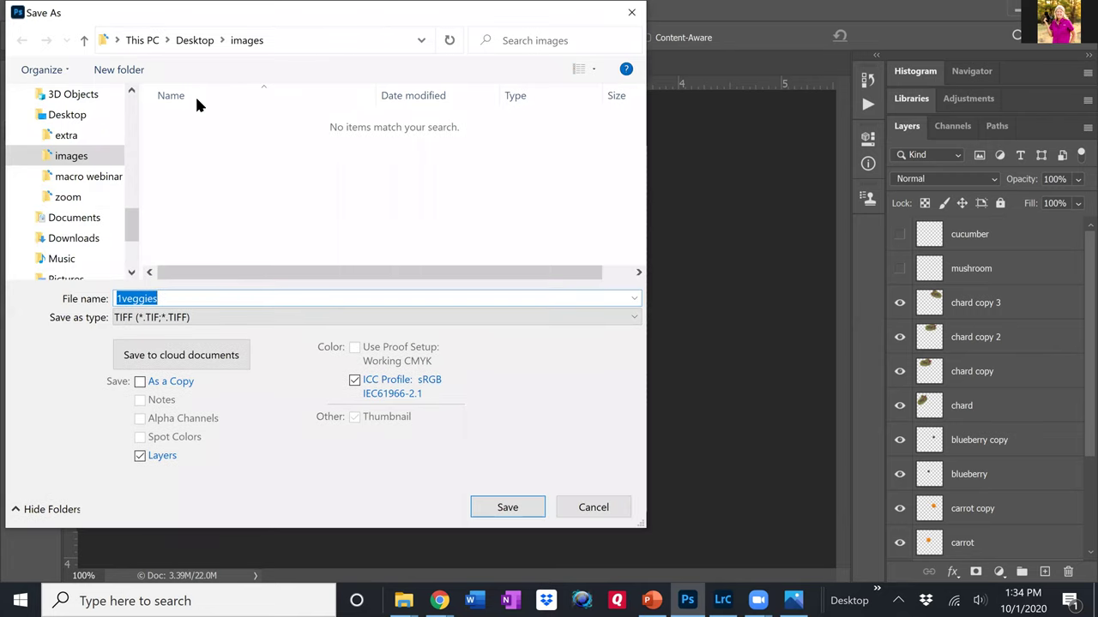
left_click(196, 40)
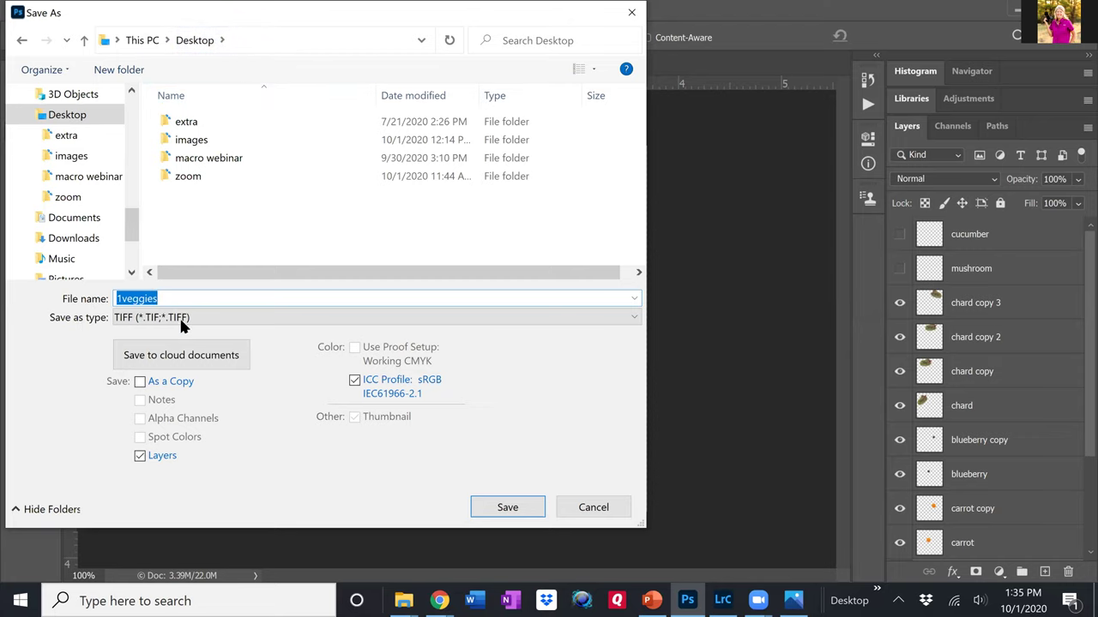
left_click(211, 317)
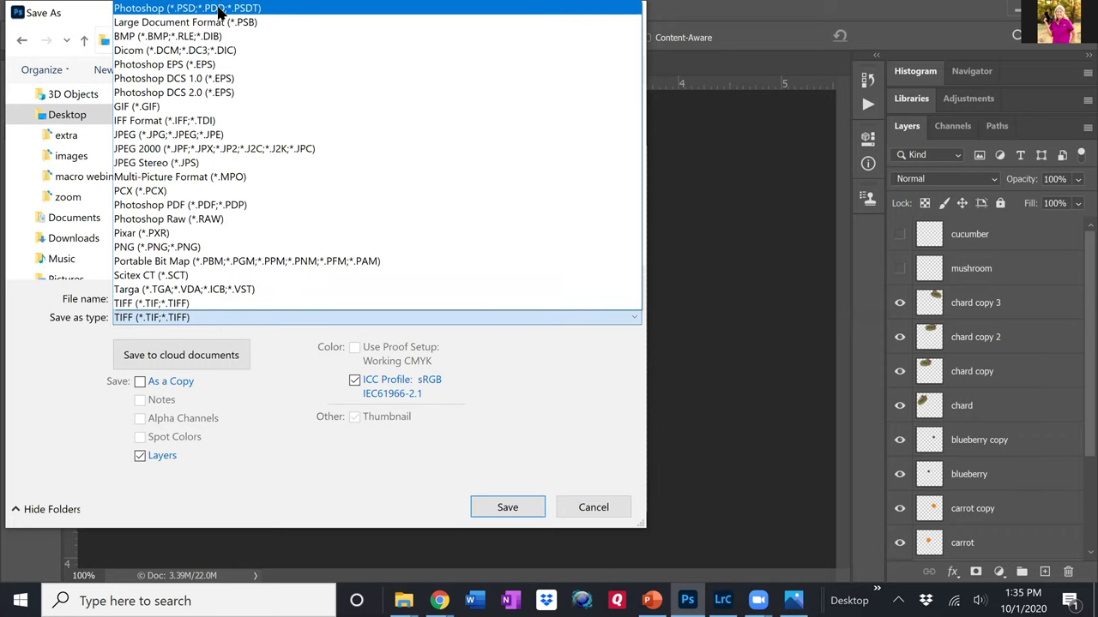
left_click(259, 8)
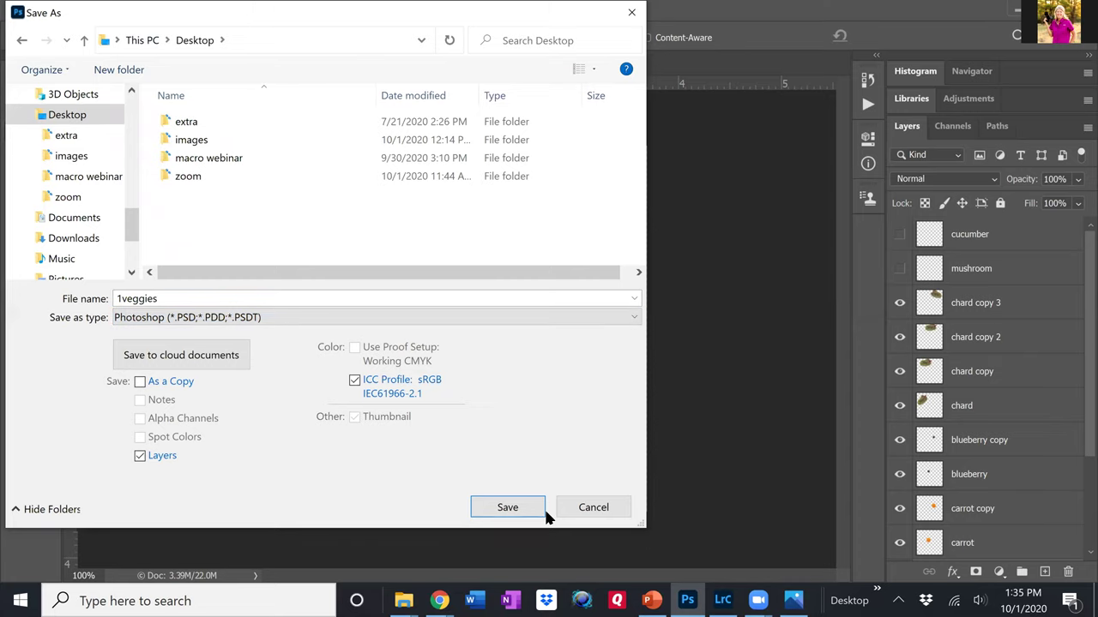
left_click(505, 509)
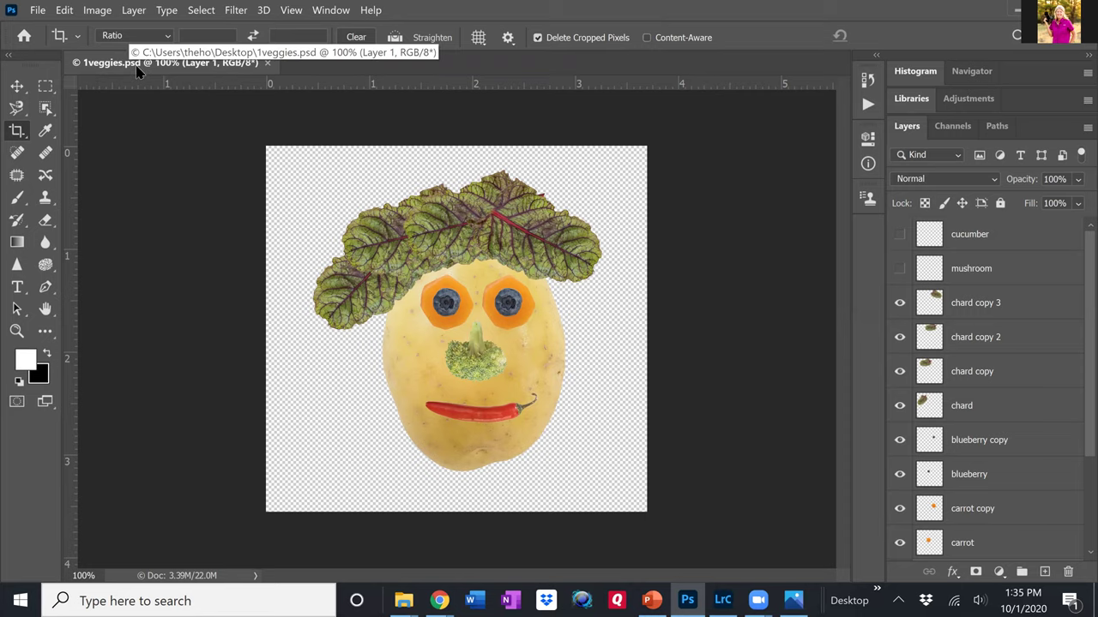
Save a JPEG copy named 'final potato person' to the Desktop.
left_click(38, 10)
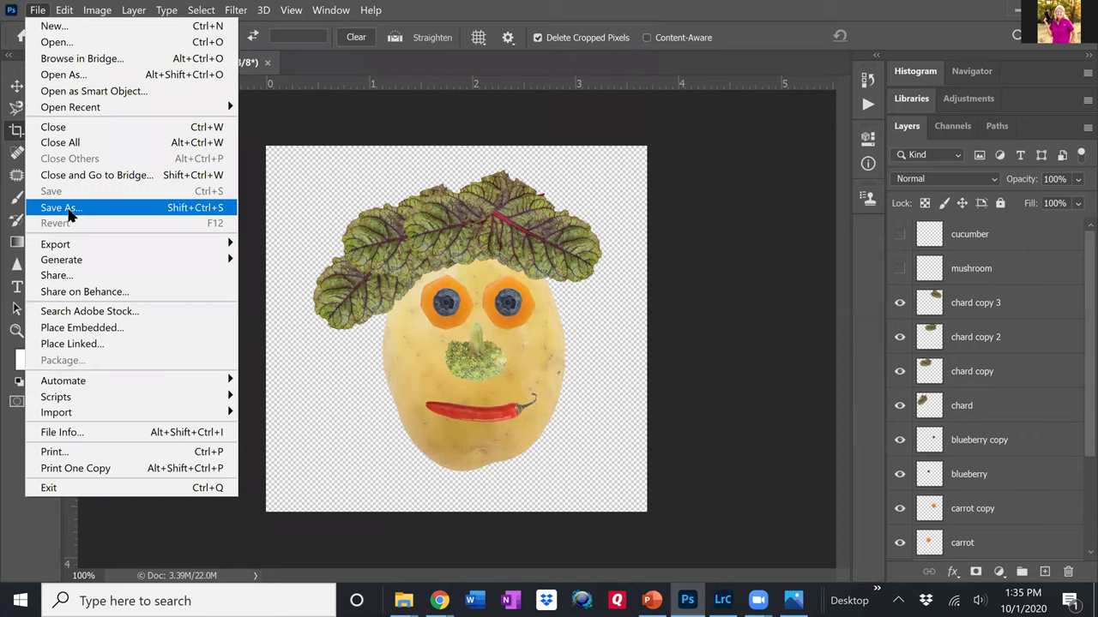
left_click(70, 212)
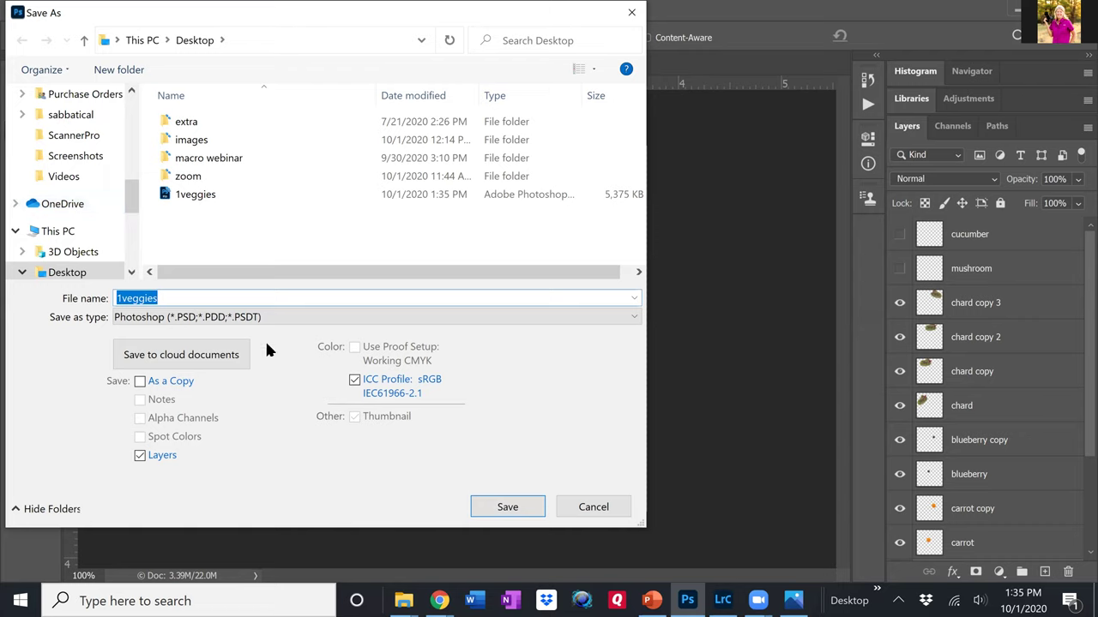
left_click(272, 317)
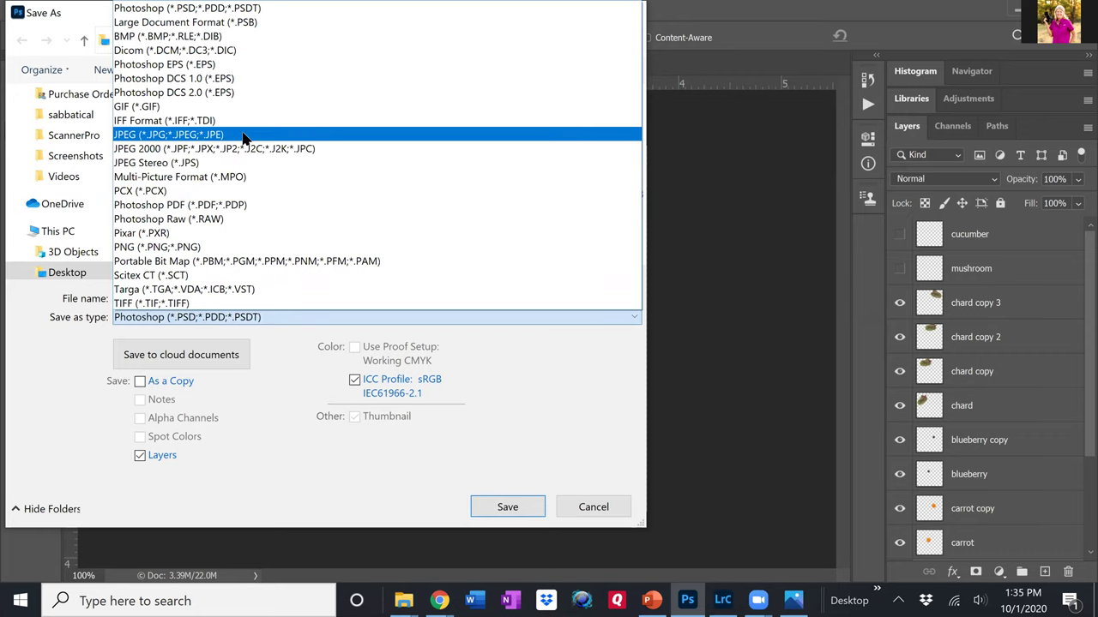
left_click(244, 135)
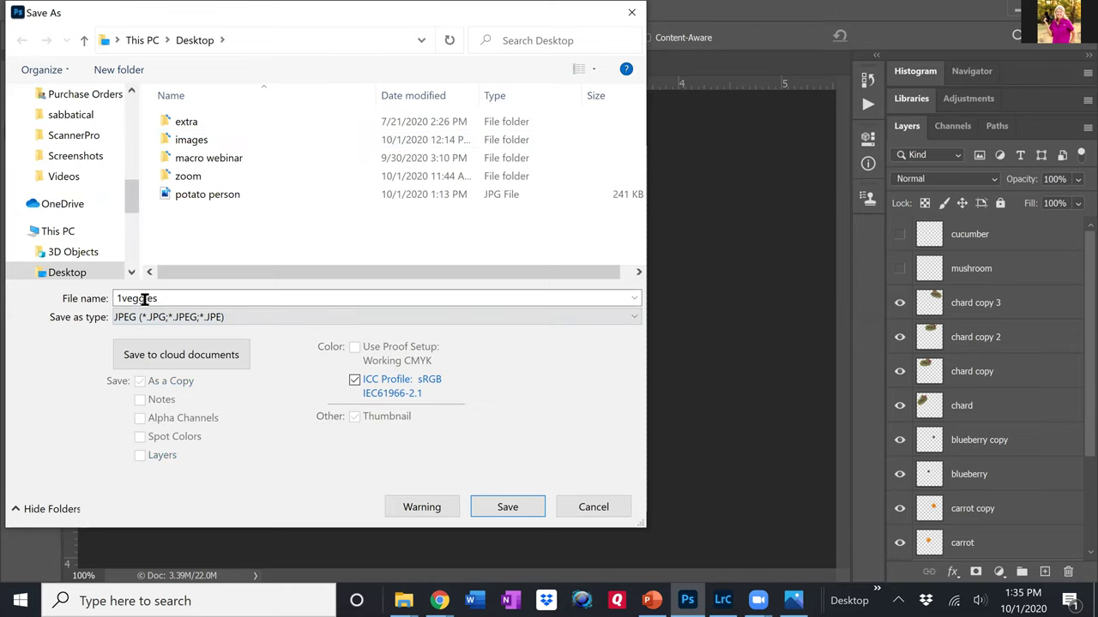
double_click(175, 299)
type("final ")
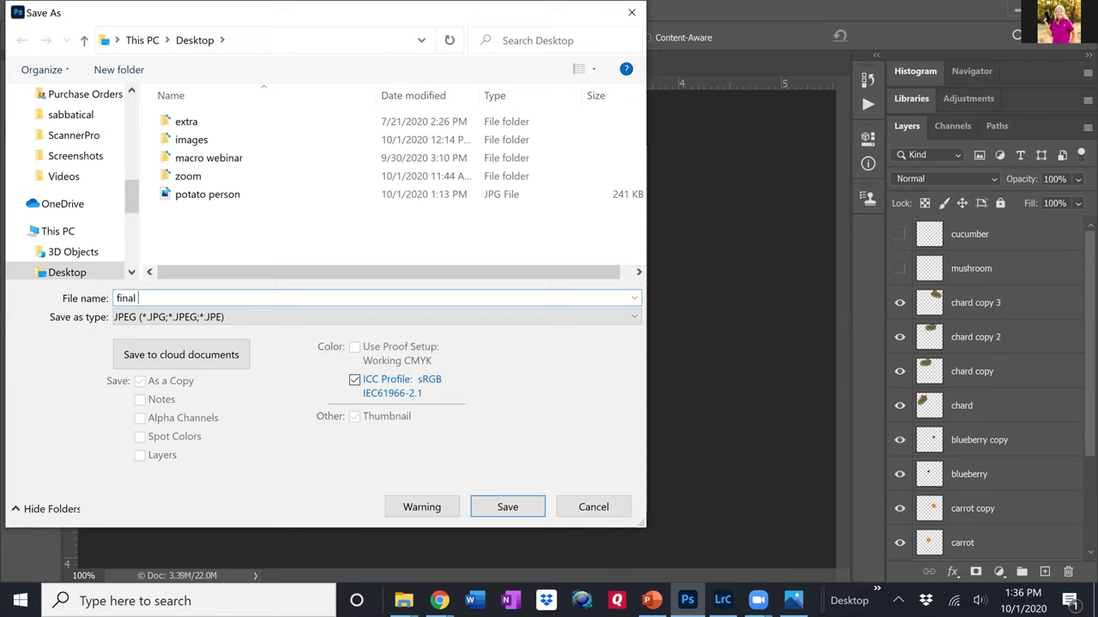
type("potatio")
key("BackSpace")
key("BackSpace")
type("o person")
left_click(516, 500)
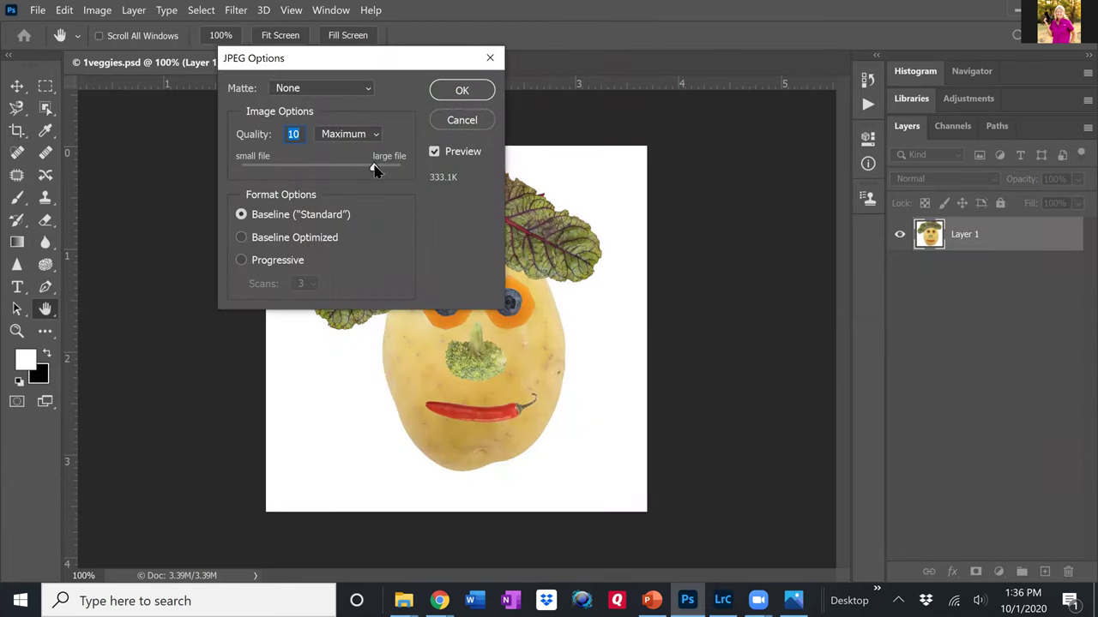
Set the JPEG quality to maximum 12 and confirm.
left_click_drag(373, 169, 400, 167)
left_click(480, 90)
key("c")
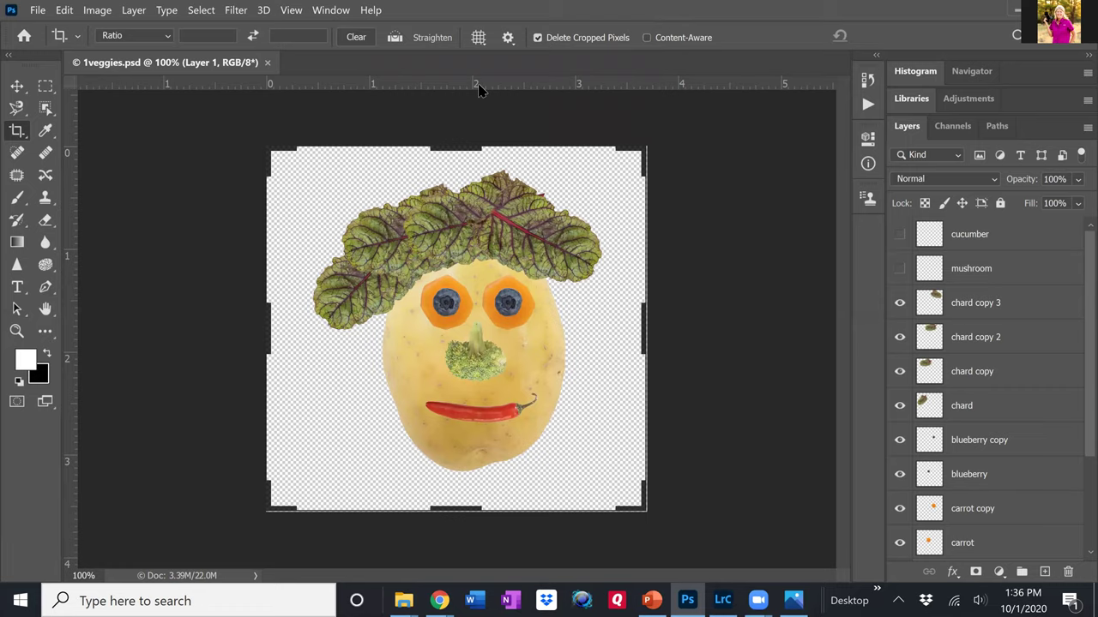
Minimize Photoshop, move final potato person to mid-desktop, and view it in Photos.
left_click(1016, 11)
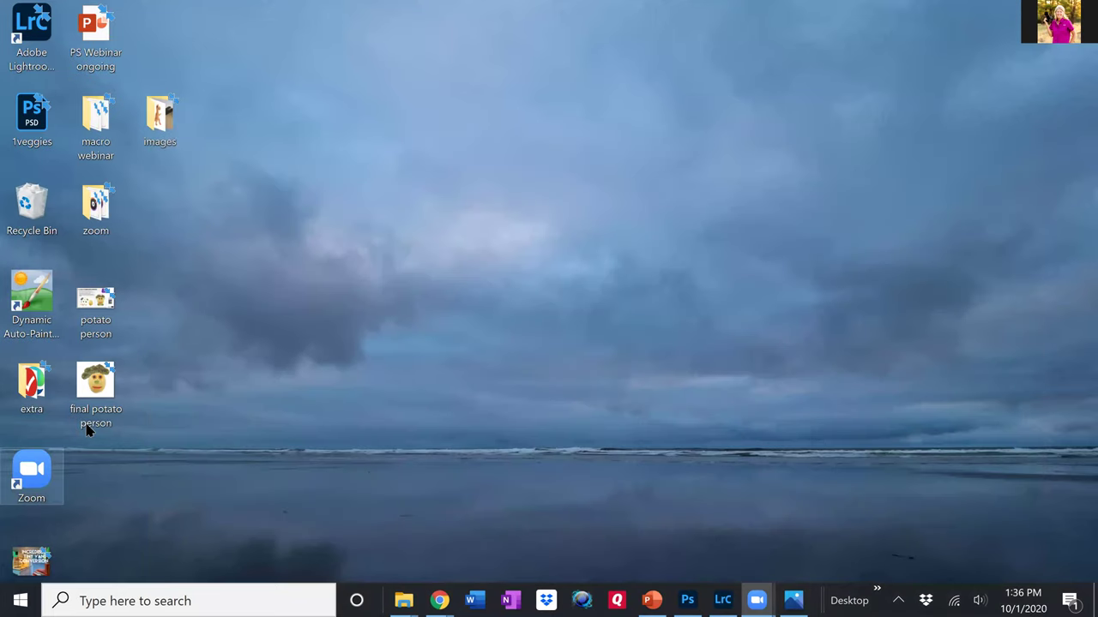
left_click_drag(87, 430, 420, 206)
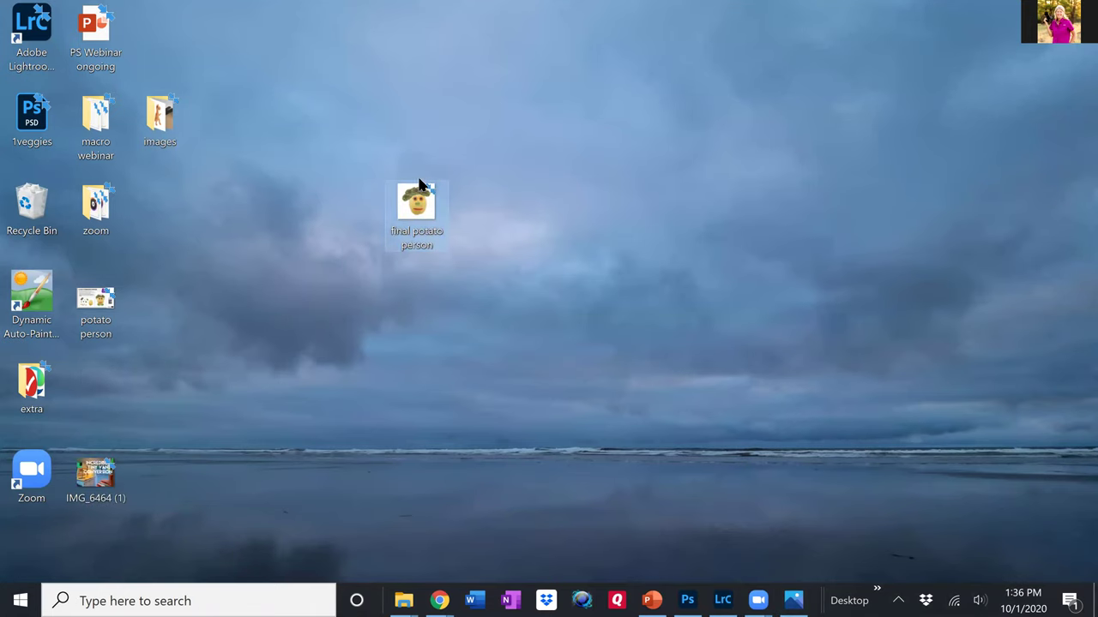
left_click(734, 262)
double_click(417, 206)
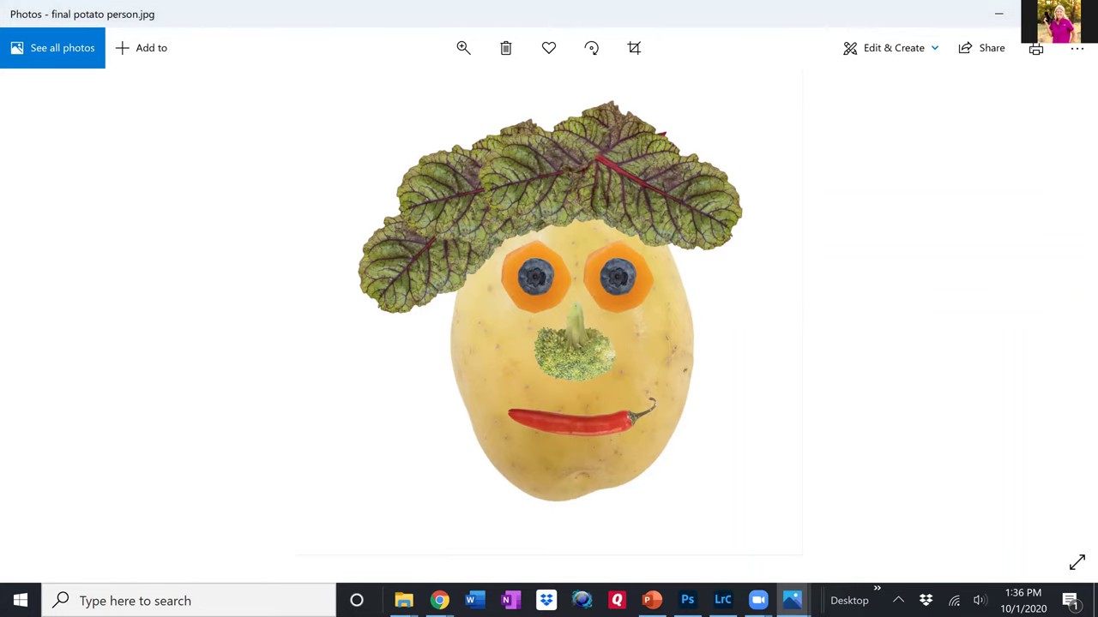
key("super+d")
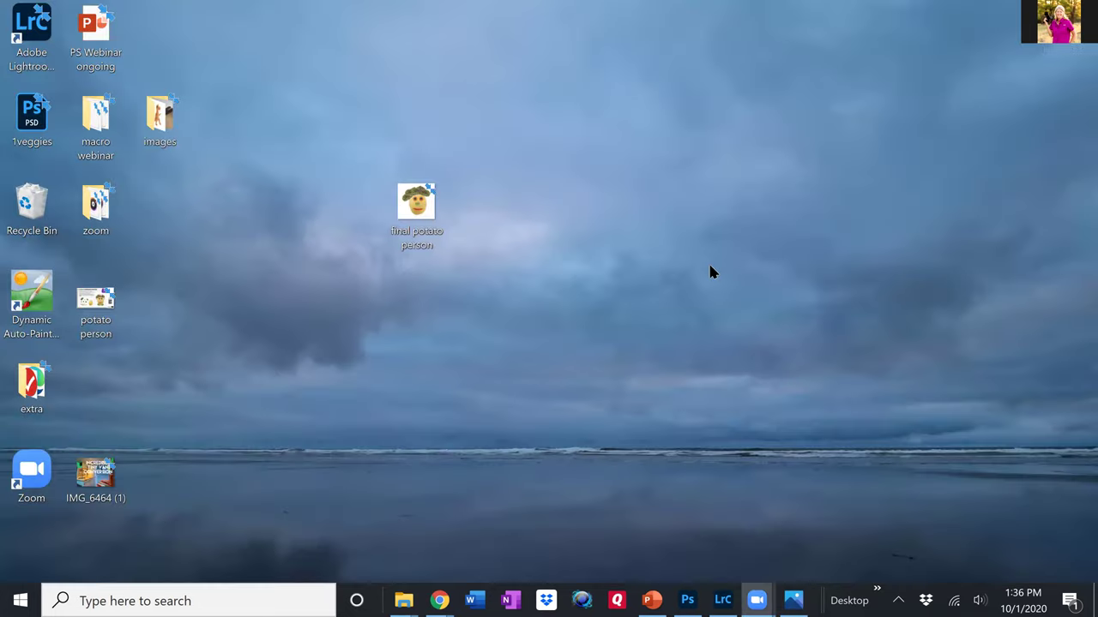